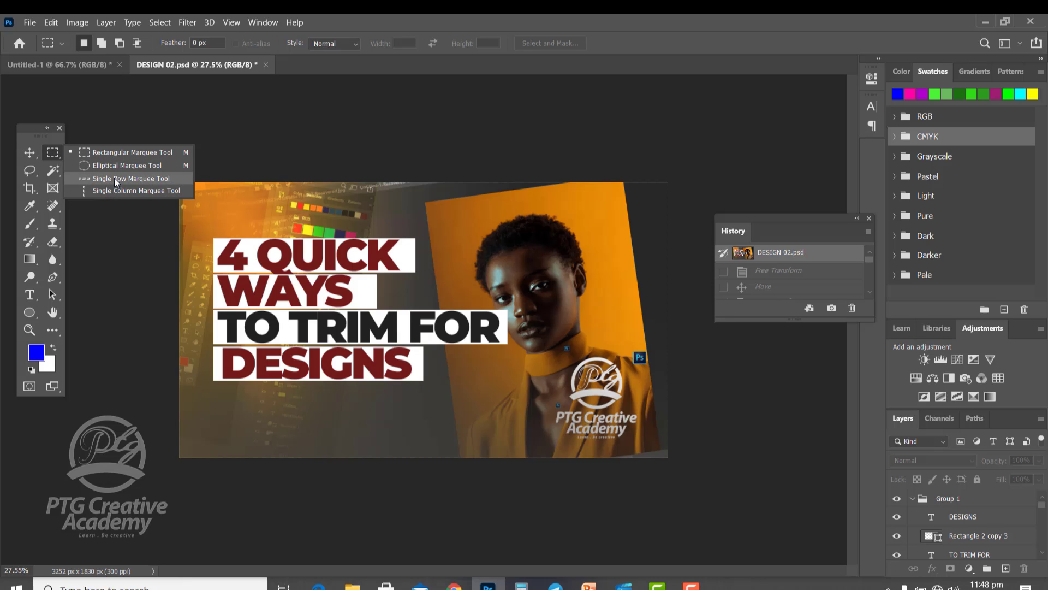
# Look through the tools grouped under the lasso, crop, magic wand and marquee tools.
pyautogui.click(30, 171)
pyautogui.click(30, 188)
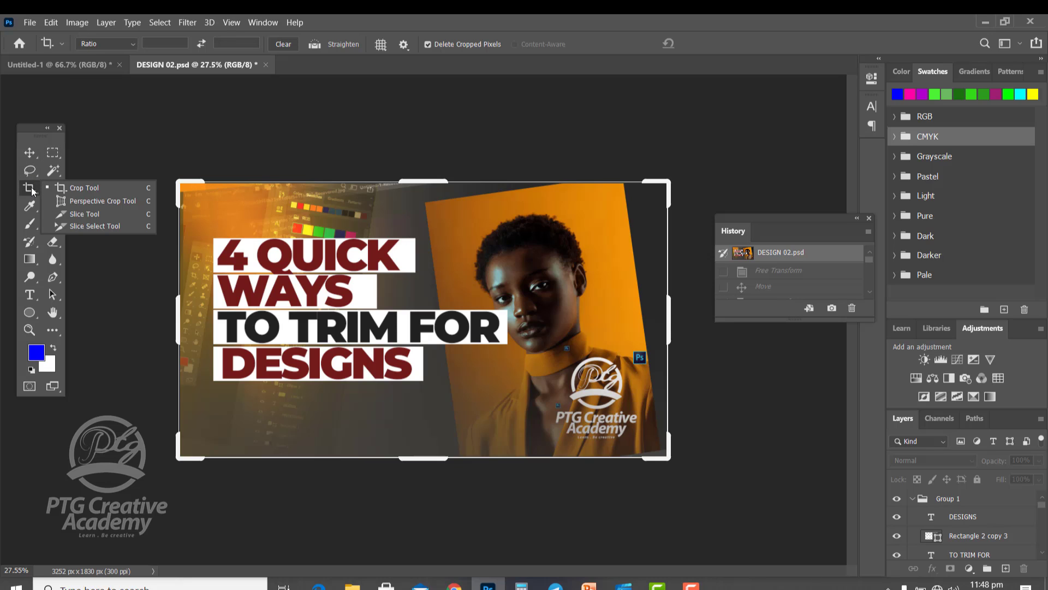
pyautogui.click(53, 171)
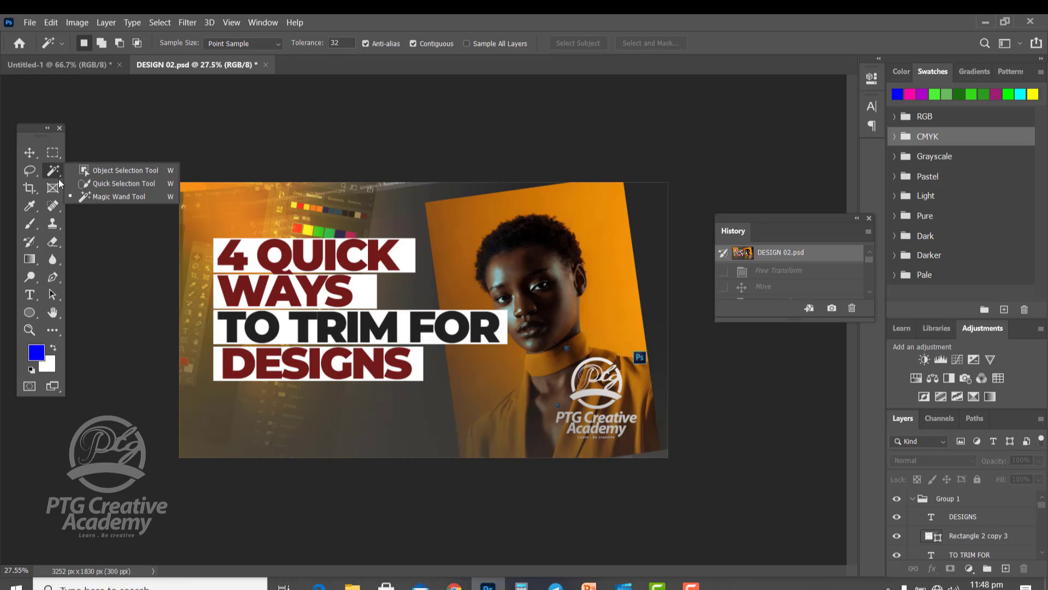
pyautogui.click(53, 153)
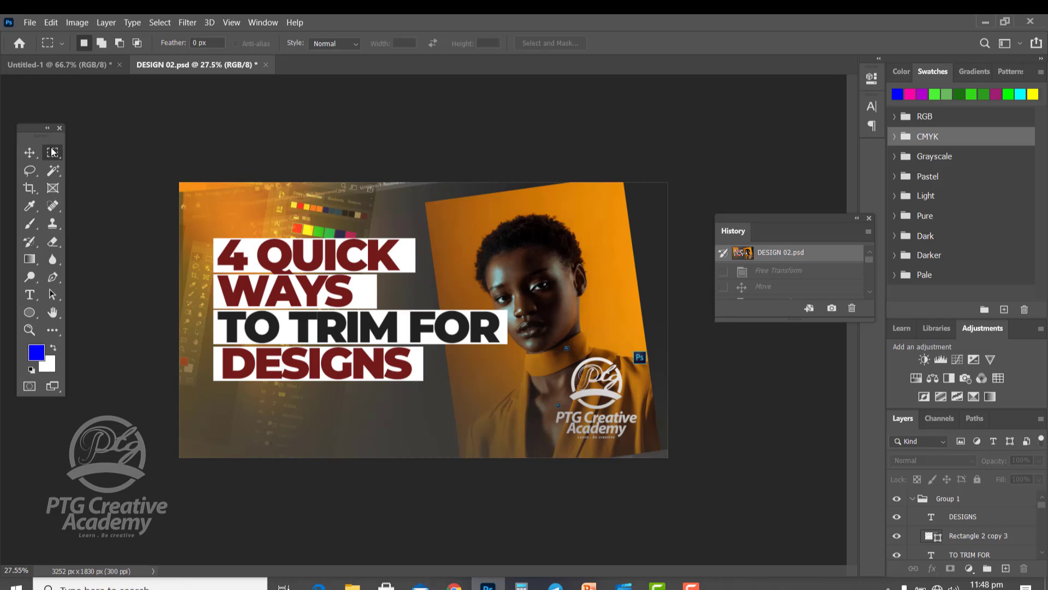
pyautogui.click(53, 152)
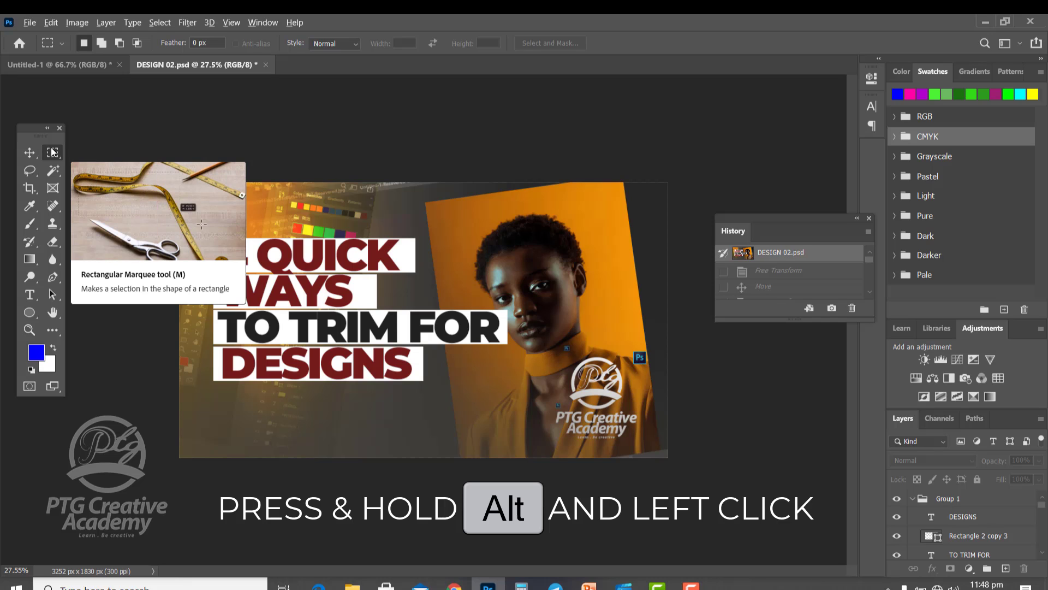
# Cycle through the Rectangular, Elliptical, Single Row and Single Column Marquee tools within their group.
pyautogui.keyDown('alt'); pyautogui.click(53, 152); pyautogui.keyUp('alt')
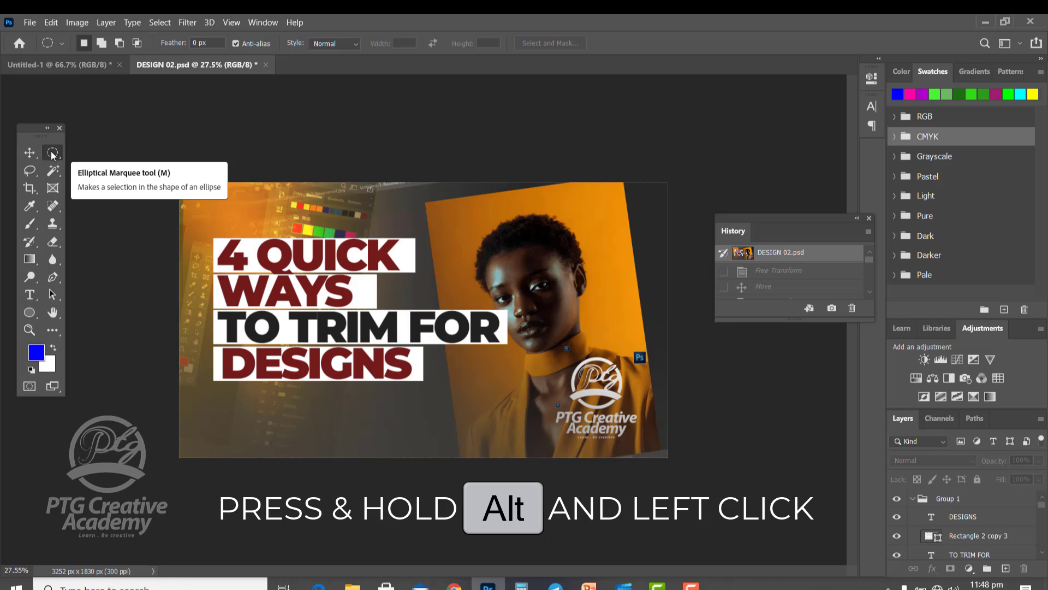
pyautogui.keyDown('alt'); pyautogui.click(53, 155); pyautogui.keyUp('alt')
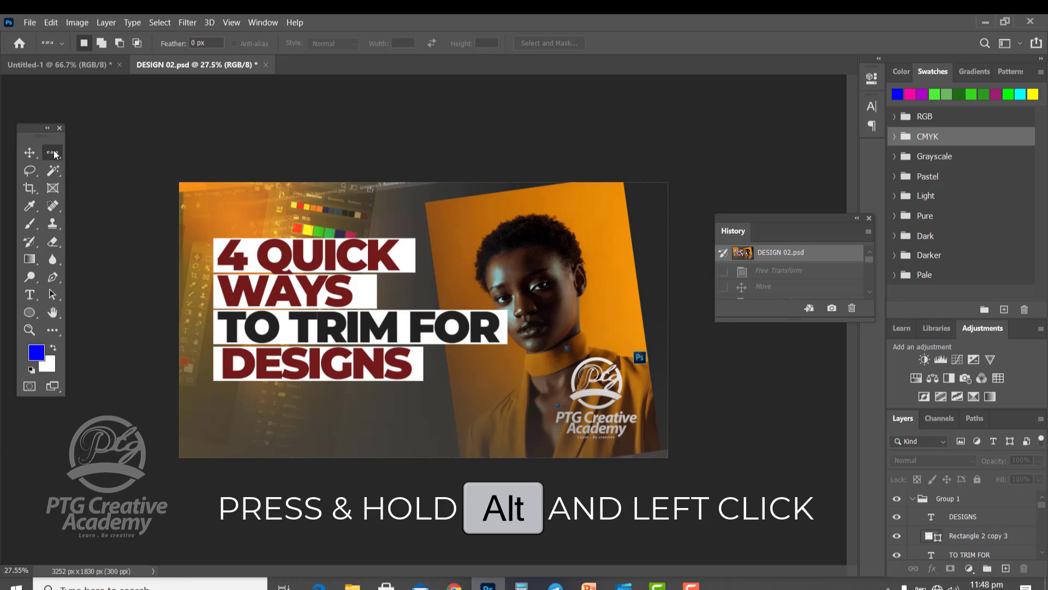
pyautogui.keyDown('alt'); pyautogui.click(54, 155); pyautogui.keyUp('alt')
pyautogui.keyDown('alt'); pyautogui.click(54, 157); pyautogui.keyUp('alt')
pyautogui.keyDown('alt'); pyautogui.click(55, 156); pyautogui.keyUp('alt')
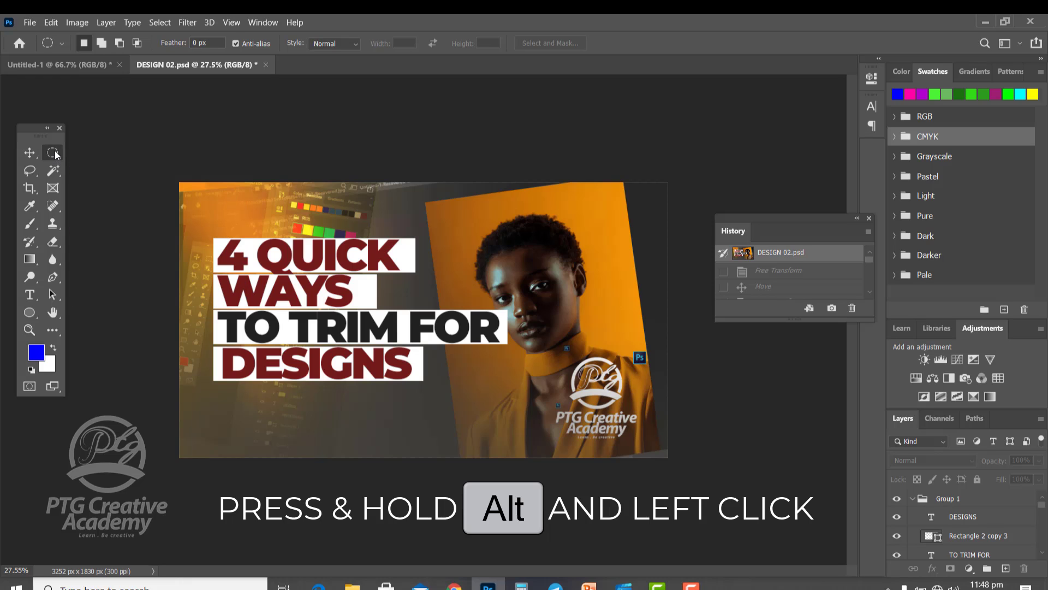
pyautogui.rightClick(55, 155)
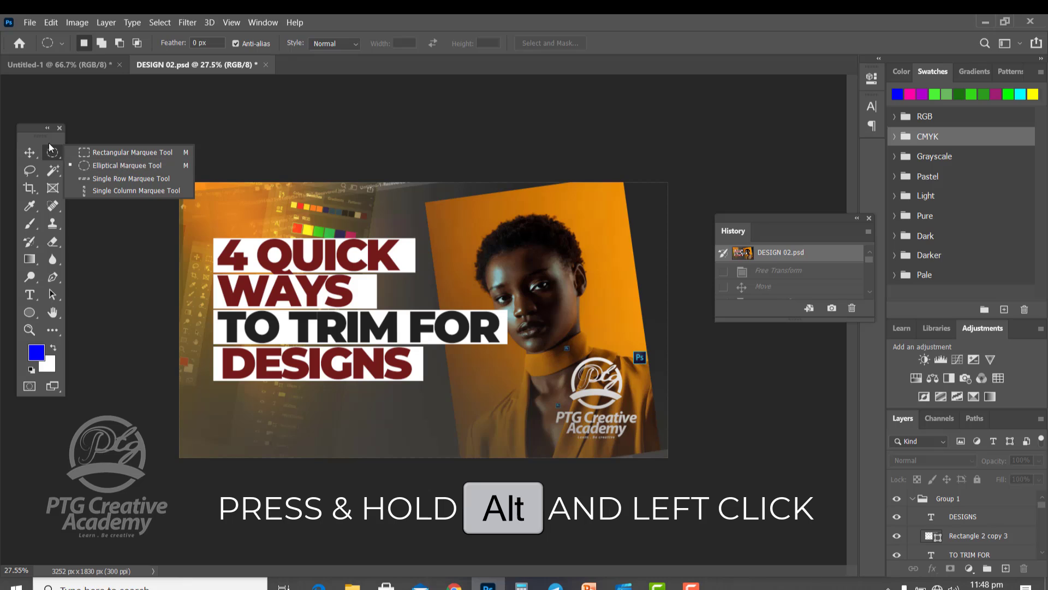
pyautogui.click(53, 154)
pyautogui.keyDown('alt'); pyautogui.click(50, 150); pyautogui.keyUp('alt')
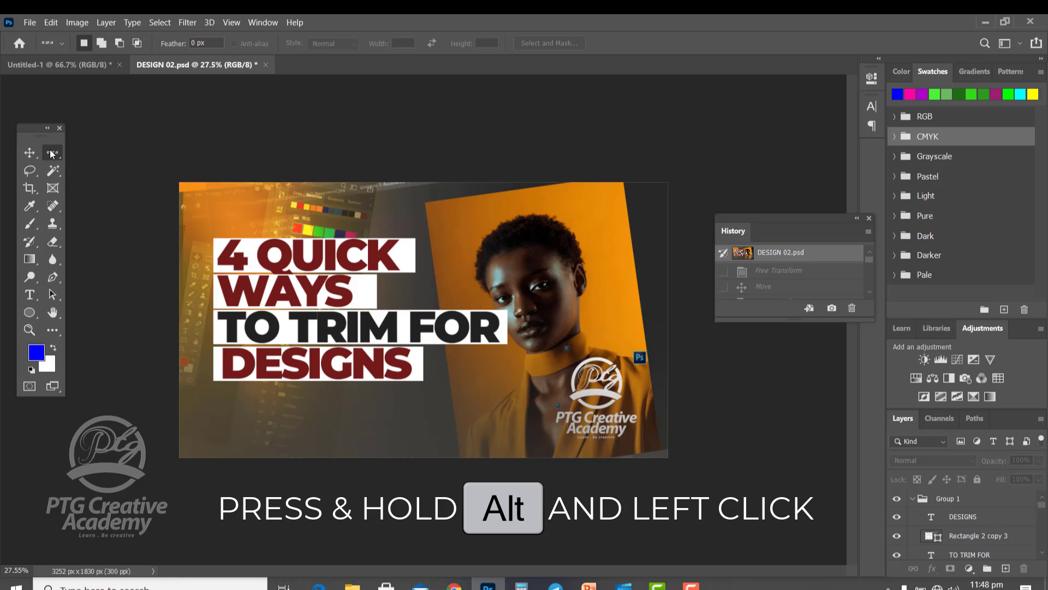
pyautogui.keyDown('alt'); pyautogui.click(51, 151); pyautogui.keyUp('alt')
pyautogui.keyDown('alt'); pyautogui.click(51, 151); pyautogui.keyUp('alt')
pyautogui.keyDown('alt'); pyautogui.click(49, 152); pyautogui.keyUp('alt')
pyautogui.keyDown('alt'); pyautogui.click(47, 154); pyautogui.keyUp('alt')
# Cycle through the lasso tool group, ending on the Polygonal Lasso tool.
pyautogui.keyDown('alt'); pyautogui.click(35, 171); pyautogui.keyUp('alt')
pyautogui.keyDown('alt'); pyautogui.click(35, 171); pyautogui.keyUp('alt')
pyautogui.keyDown('alt'); pyautogui.click(35, 171); pyautogui.keyUp('alt')
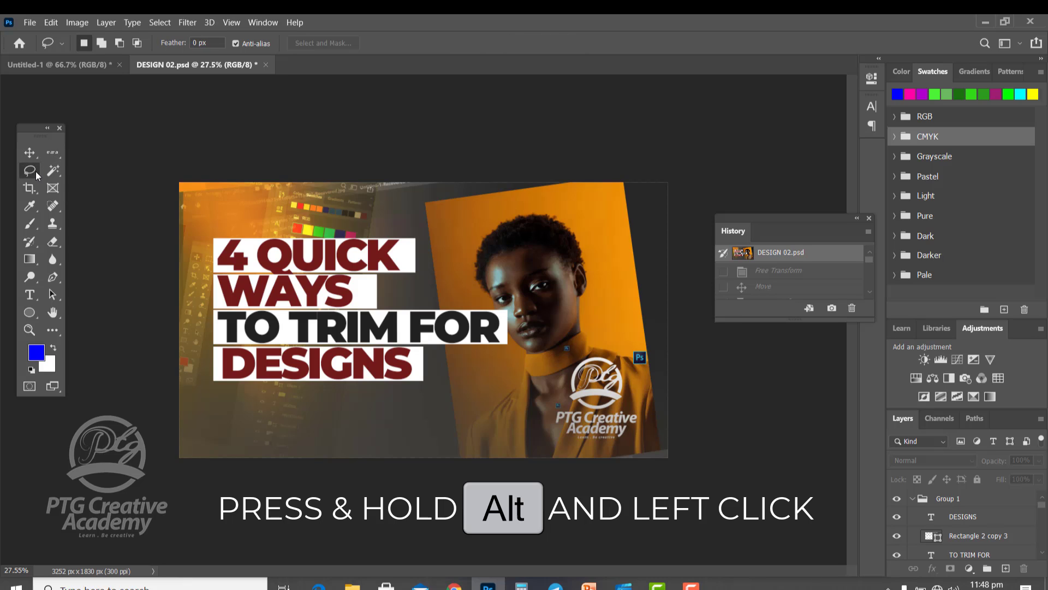
pyautogui.keyDown('alt'); pyautogui.click(35, 171); pyautogui.keyUp('alt')
pyautogui.keyDown('alt'); pyautogui.click(35, 171); pyautogui.keyUp('alt')
pyautogui.keyDown('alt'); pyautogui.click(35, 171); pyautogui.keyUp('alt')
pyautogui.keyDown('alt'); pyautogui.click(35, 171); pyautogui.keyUp('alt')
pyautogui.keyDown('alt'); pyautogui.click(35, 171); pyautogui.keyUp('alt')
pyautogui.keyDown('alt'); pyautogui.click(35, 171); pyautogui.keyUp('alt')
# Cycle through the Magic Wand, Quick Selection and Object Selection tools, ending on Object Selection.
pyautogui.keyDown('alt'); pyautogui.click(52, 172); pyautogui.keyUp('alt')
pyautogui.keyDown('alt'); pyautogui.click(52, 173); pyautogui.keyUp('alt')
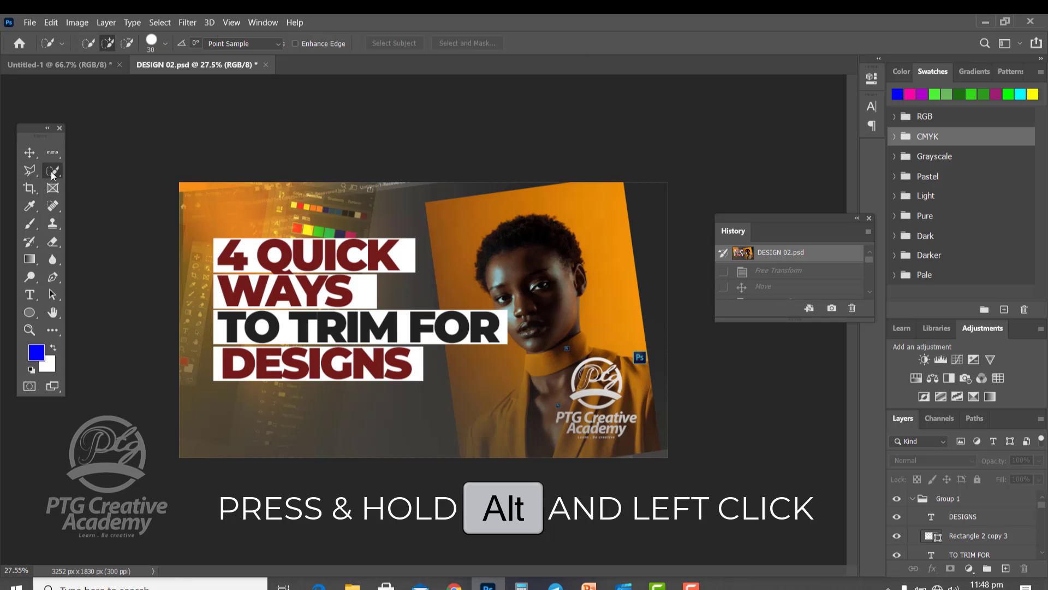
pyautogui.keyDown('alt'); pyautogui.click(52, 172); pyautogui.keyUp('alt')
pyautogui.keyDown('alt'); pyautogui.click(53, 172); pyautogui.keyUp('alt')
pyautogui.keyDown('alt'); pyautogui.click(52, 172); pyautogui.keyUp('alt')
pyautogui.keyDown('alt'); pyautogui.click(52, 173); pyautogui.keyUp('alt')
pyautogui.keyDown('alt'); pyautogui.click(53, 173); pyautogui.keyUp('alt')
# Cycle the marquee group back to the Rectangular Marquee tool and activate the Move tool.
pyautogui.keyDown('alt'); pyautogui.click(52, 154); pyautogui.keyUp('alt')
pyautogui.keyDown('alt'); pyautogui.click(53, 153); pyautogui.keyUp('alt')
pyautogui.keyDown('alt'); pyautogui.click(52, 153); pyautogui.keyUp('alt')
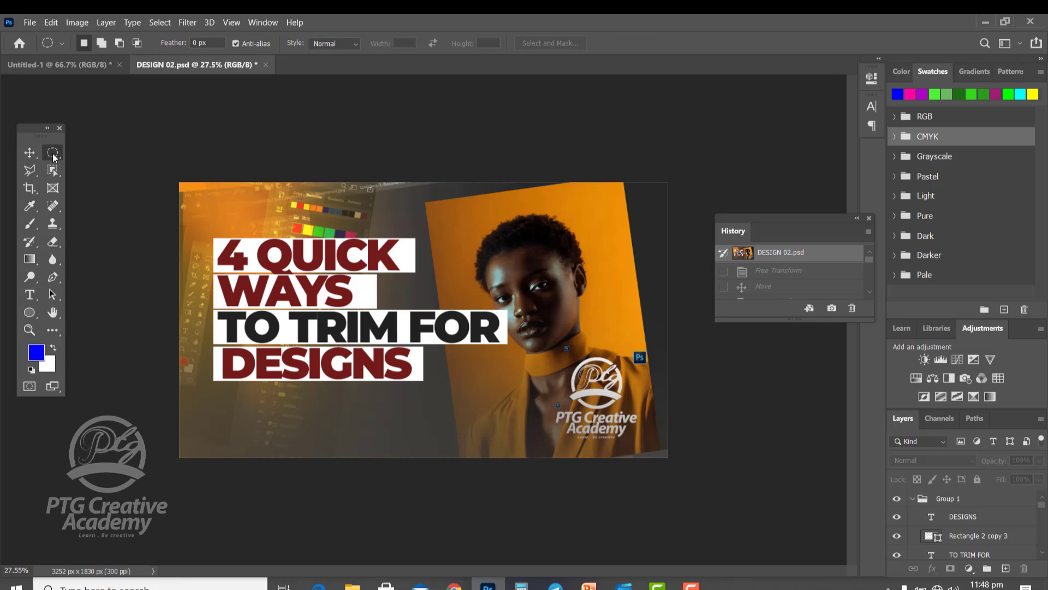
pyautogui.keyDown('alt'); pyautogui.click(53, 153); pyautogui.keyUp('alt')
pyautogui.keyDown('alt'); pyautogui.click(53, 153); pyautogui.keyUp('alt')
pyautogui.keyDown('alt'); pyautogui.click(53, 153); pyautogui.keyUp('alt')
pyautogui.click(29, 154)
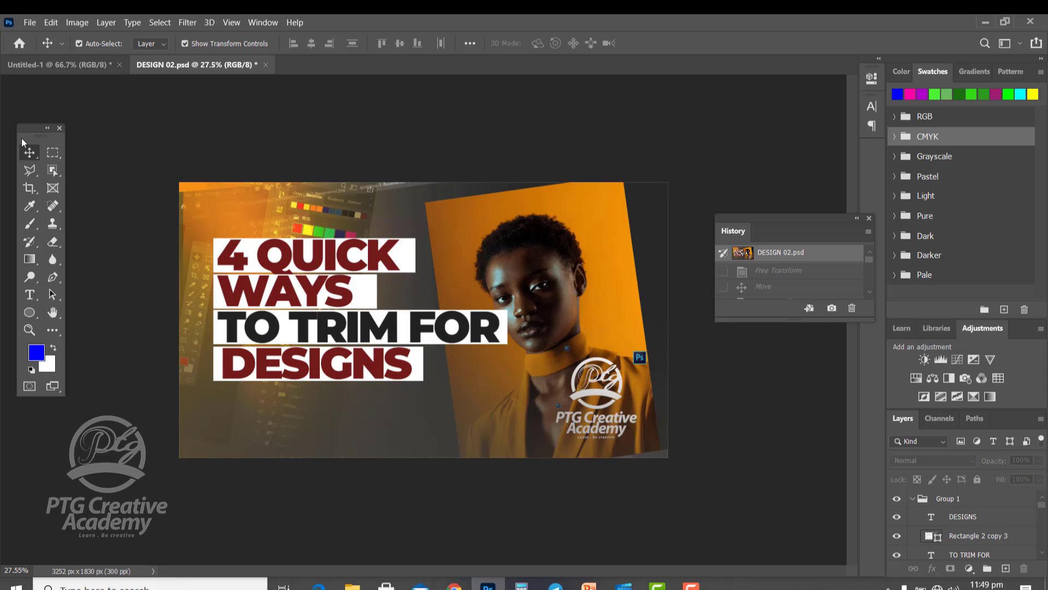
# Open women-fashion-portraits-emotion - UNSPLASH.jpg from the PHOTOS folder of PROJECT 2 and compare it with the DESIGN 02.psd design.
pyautogui.click(28, 23)
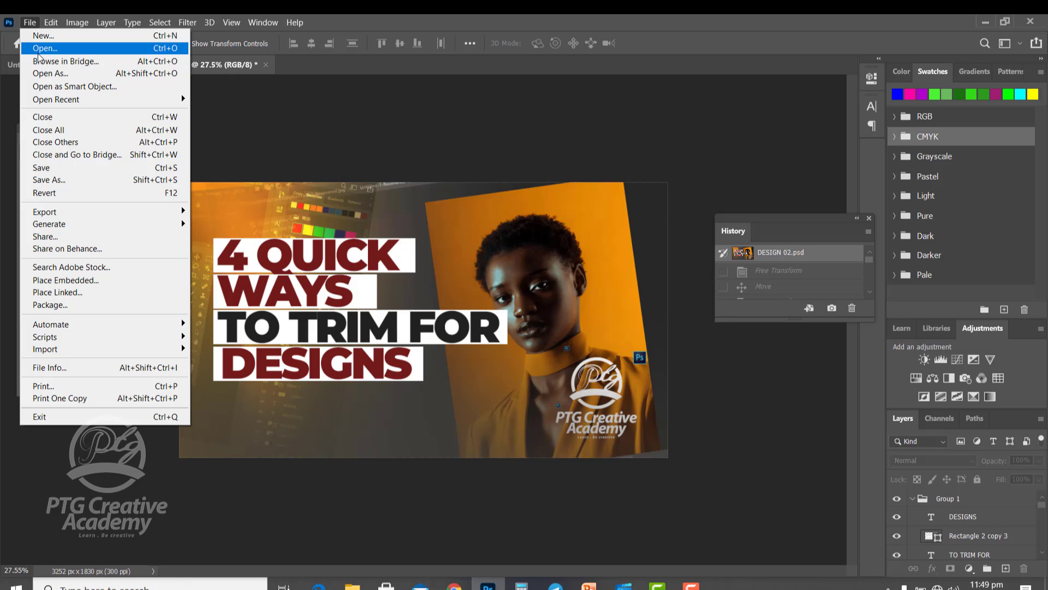
pyautogui.click(33, 50)
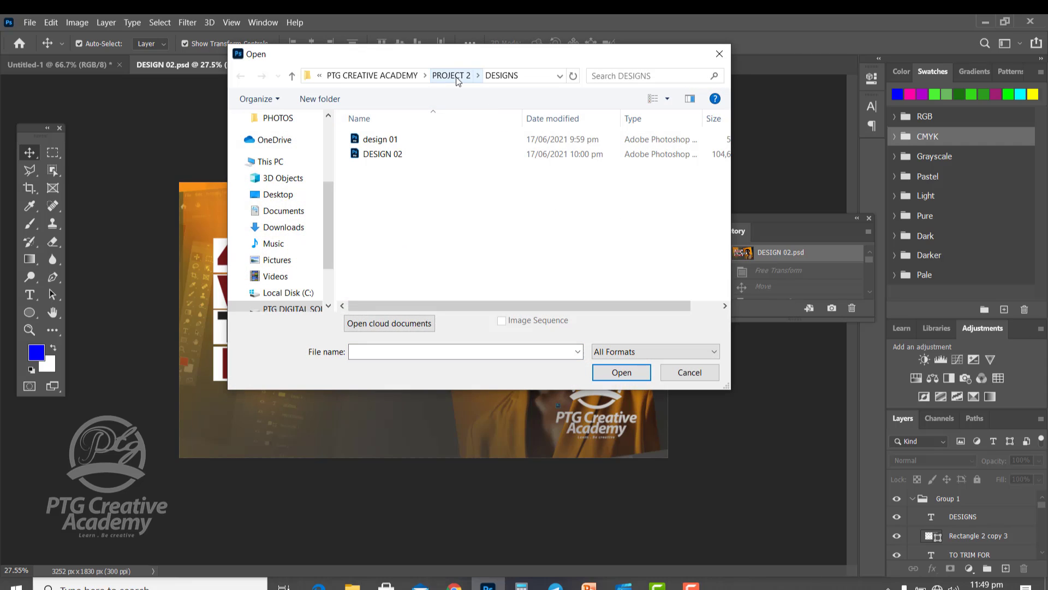
pyautogui.click(451, 76)
pyautogui.doubleClick(377, 154)
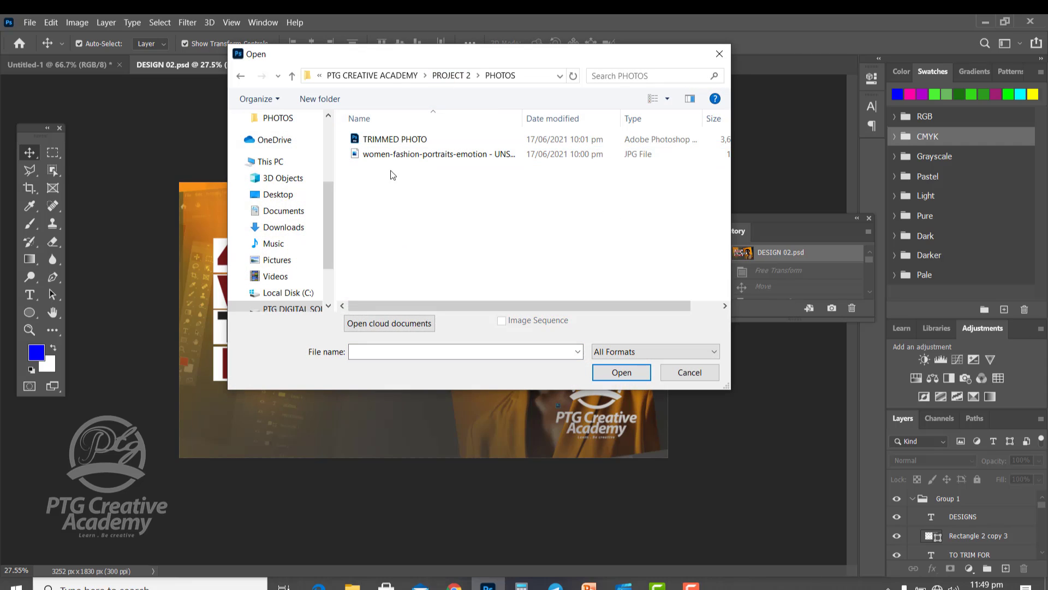
pyautogui.doubleClick(395, 155)
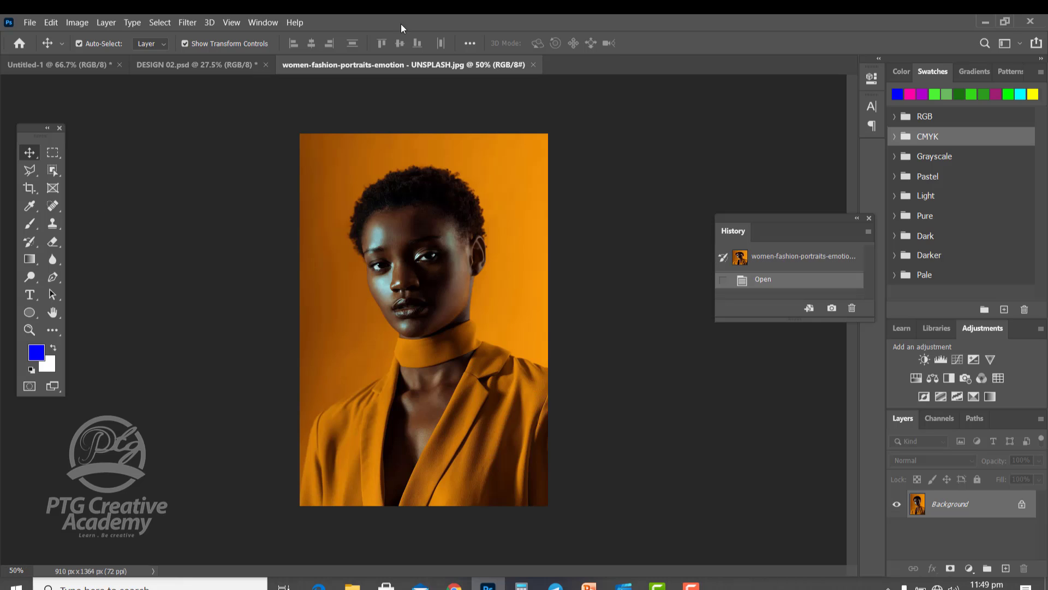
pyautogui.click(216, 67)
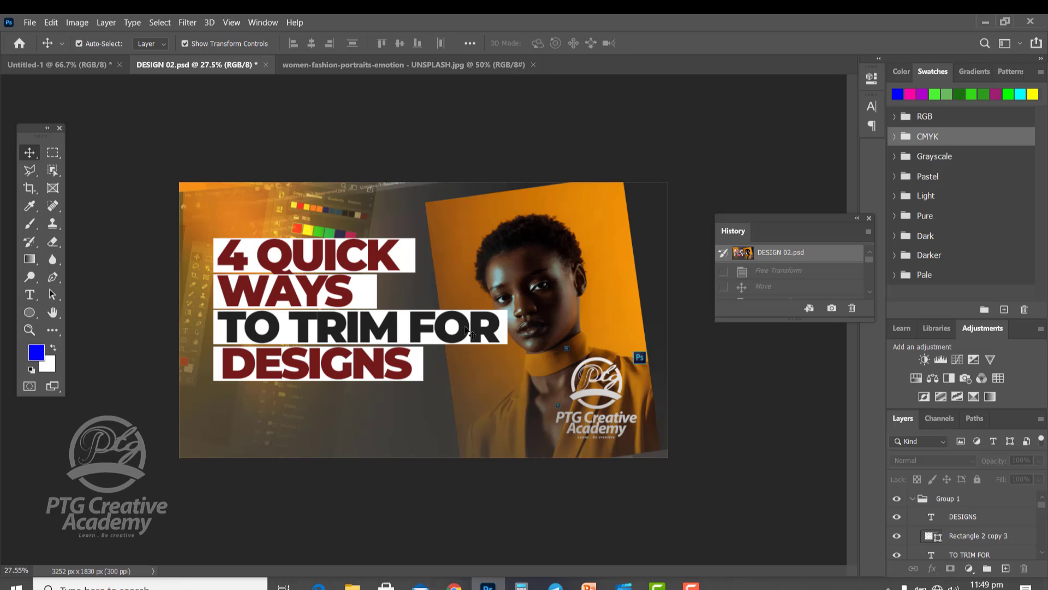
pyautogui.click(415, 70)
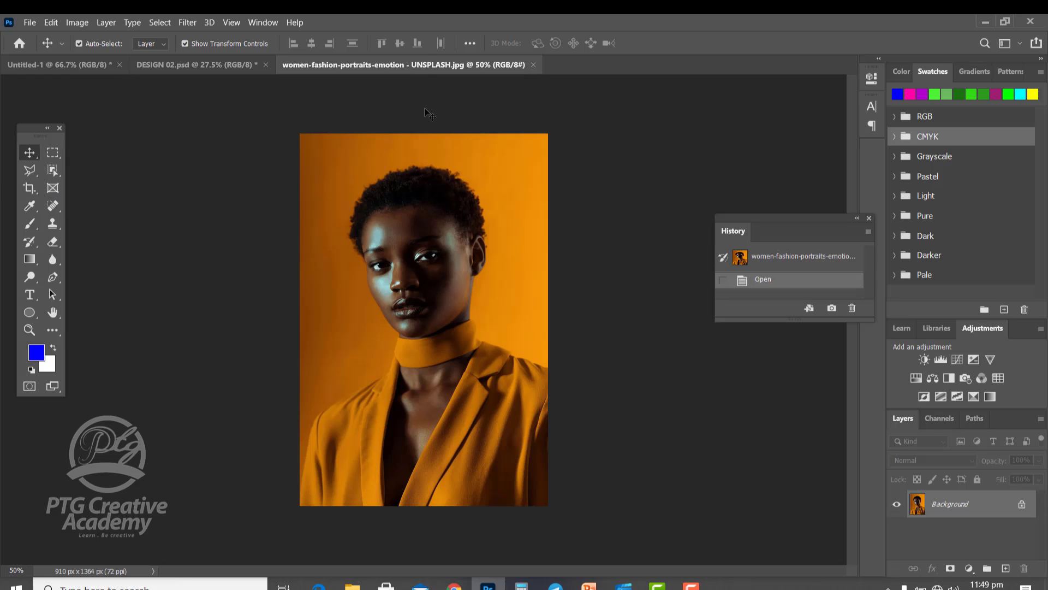
# Try rectangular marquee selections around the woman's head and shoulders, deselecting each one.
pyautogui.click(51, 154)
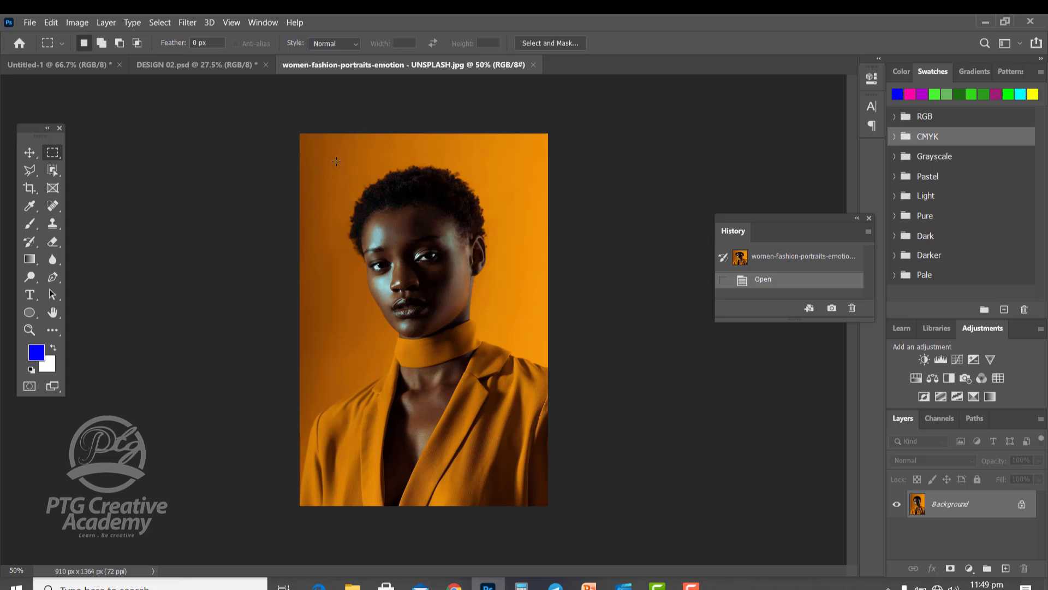
pyautogui.moveTo(339, 167); pyautogui.dragTo(511, 392)
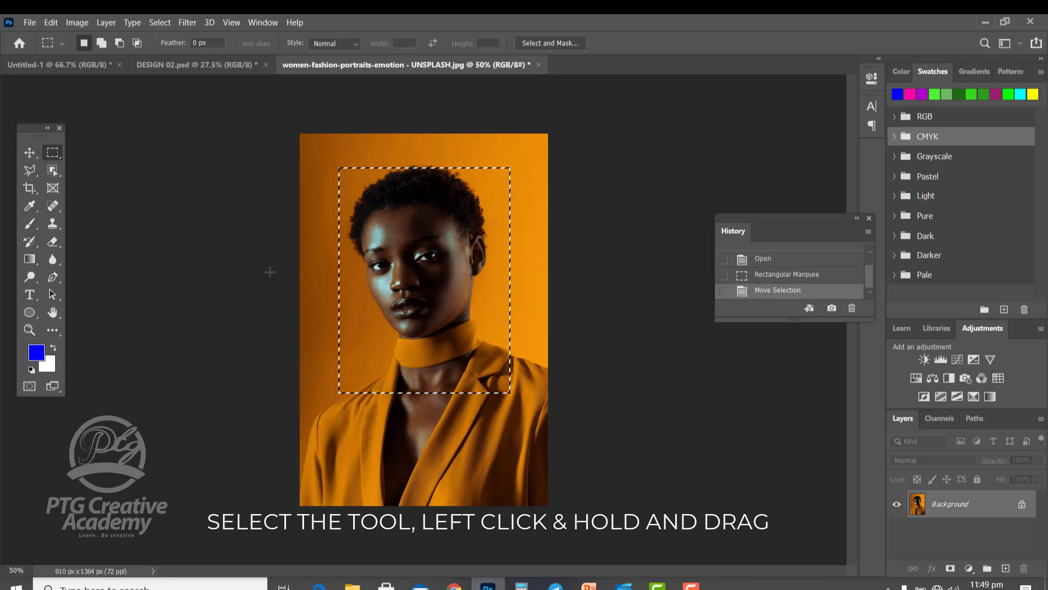
pyautogui.click(398, 262)
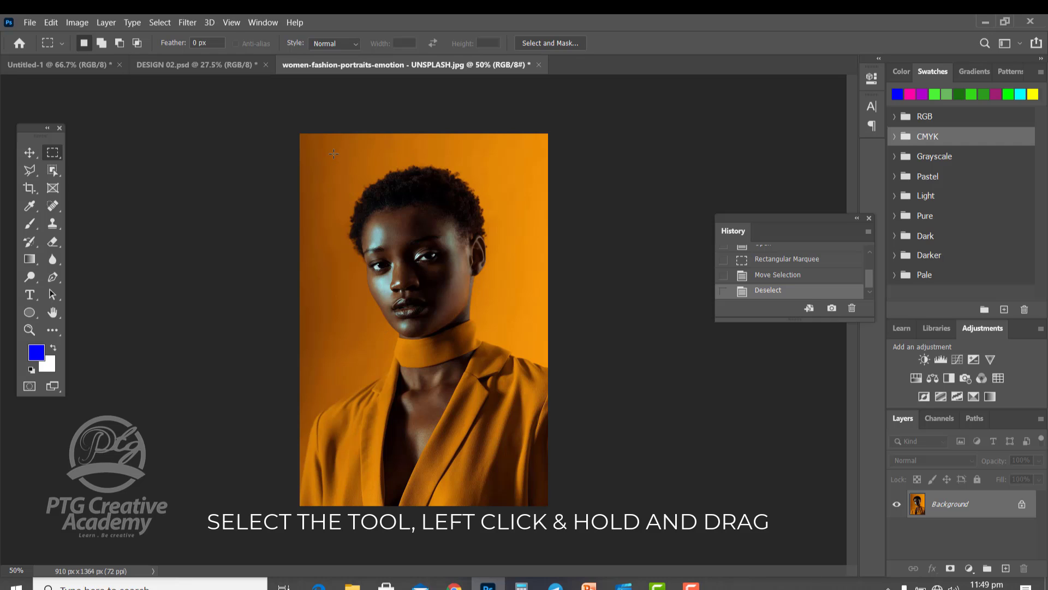
pyautogui.moveTo(333, 153); pyautogui.dragTo(510, 394)
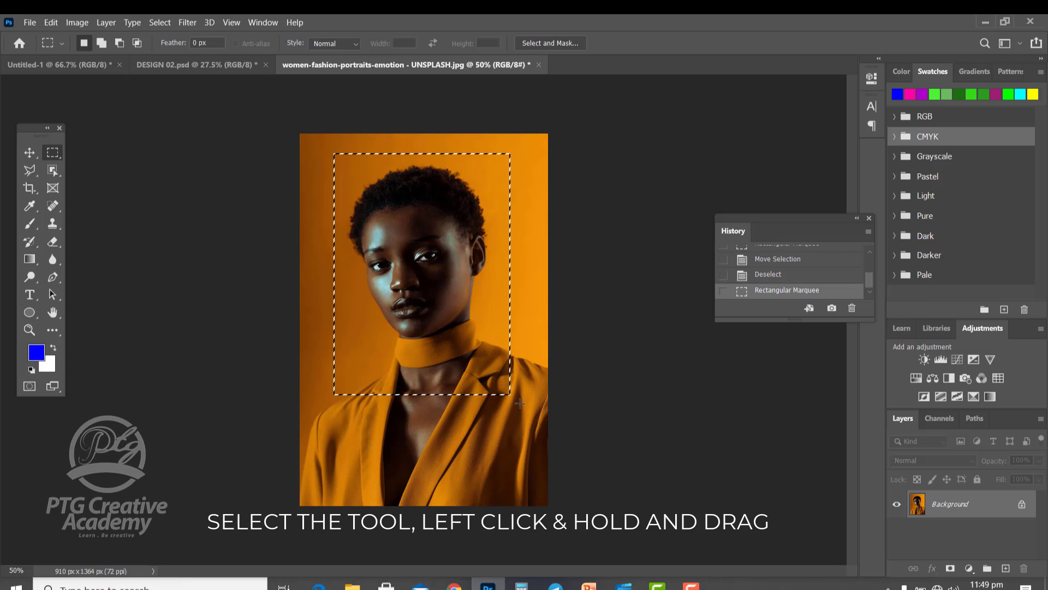
pyautogui.click(393, 209)
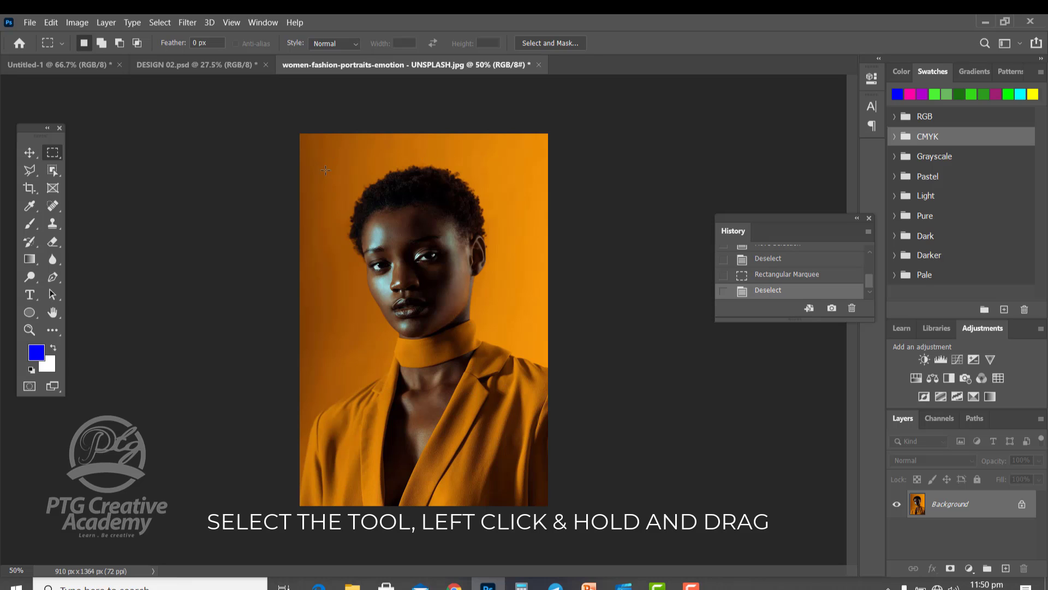
# Select the woman's head and shoulders with a rectangular marquee and copy the selection to a new layer with Layer Via Copy.
pyautogui.moveTo(325, 158); pyautogui.dragTo(508, 399)
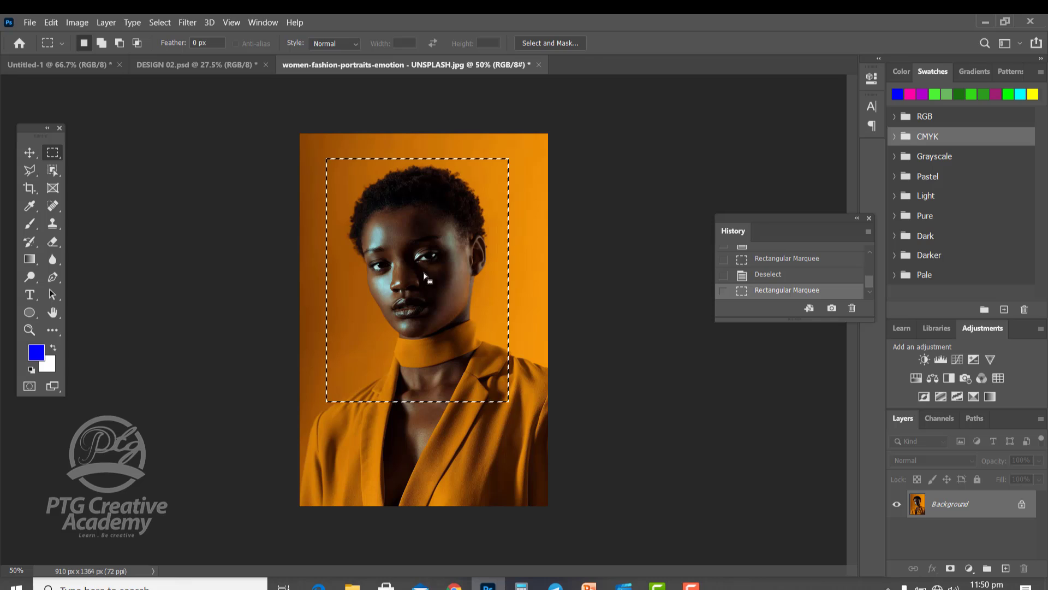
pyautogui.rightClick(420, 225)
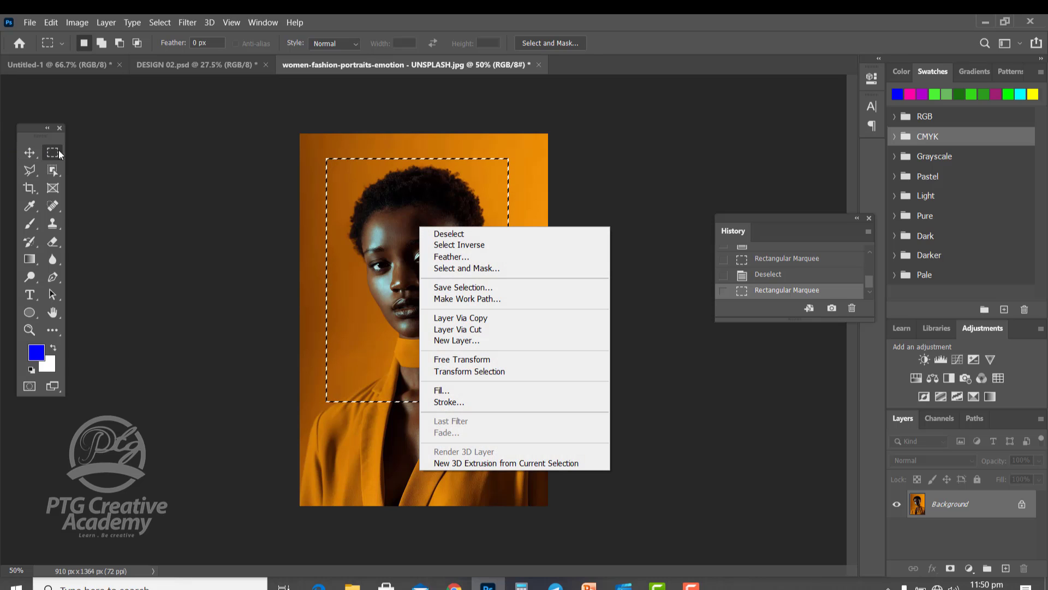
pyautogui.rightClick(444, 190)
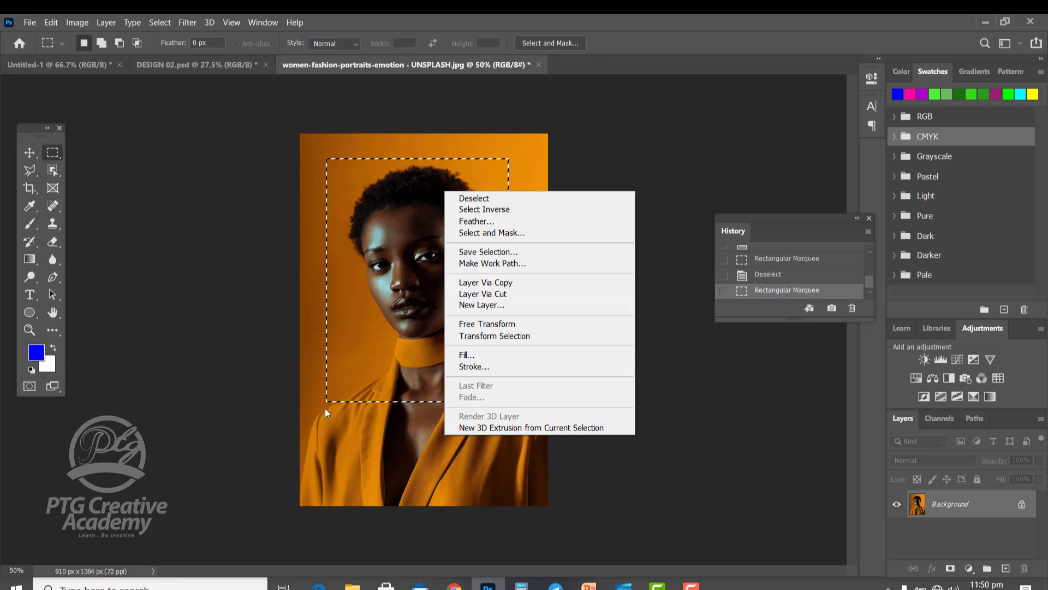
pyautogui.click(496, 282)
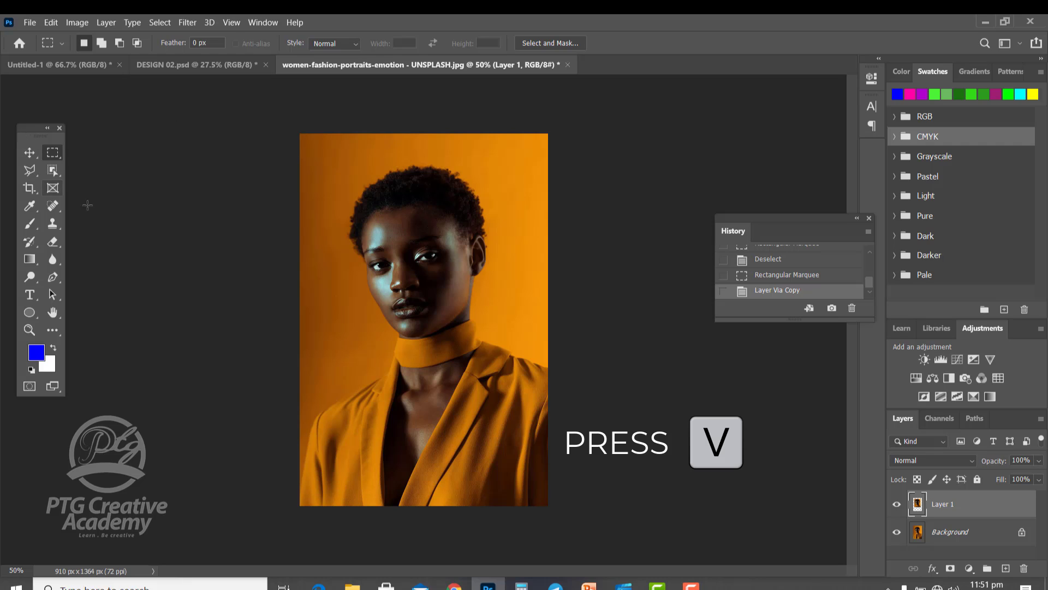
pyautogui.click(30, 152)
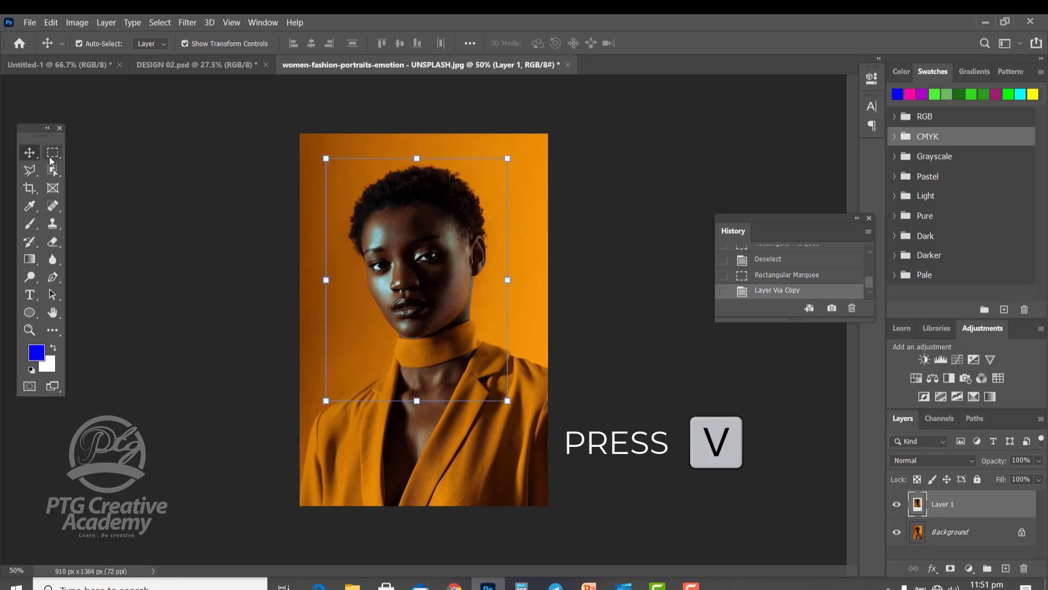
pyautogui.click(50, 156)
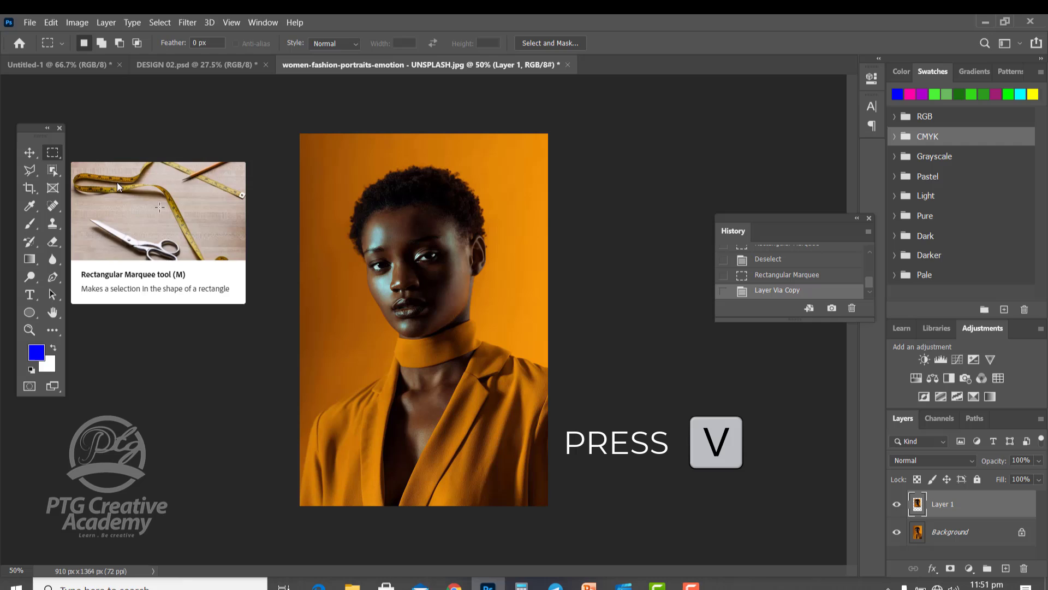
pyautogui.click(57, 152)
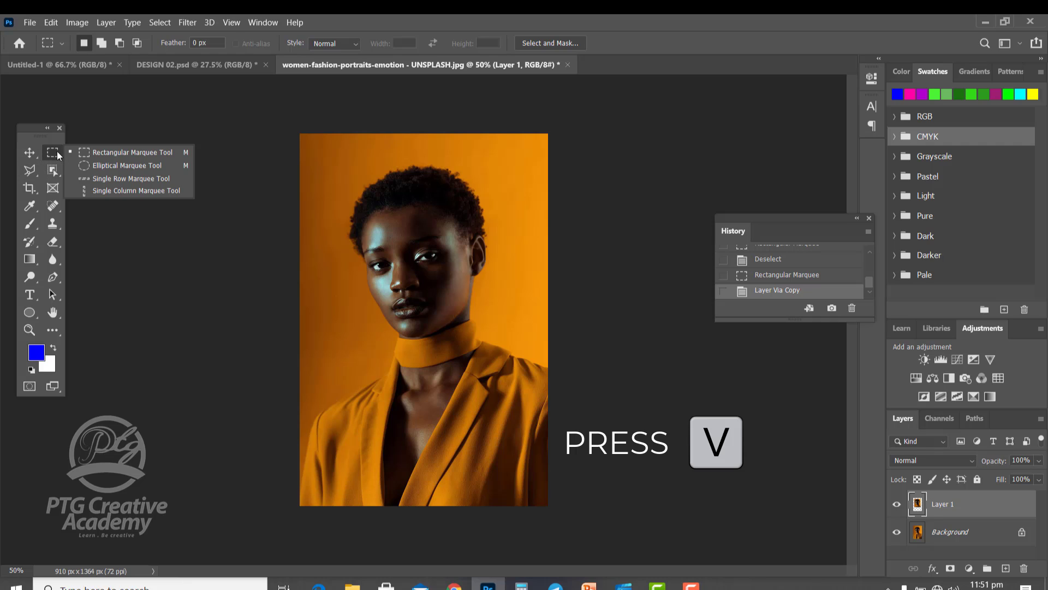
pyautogui.click(131, 153)
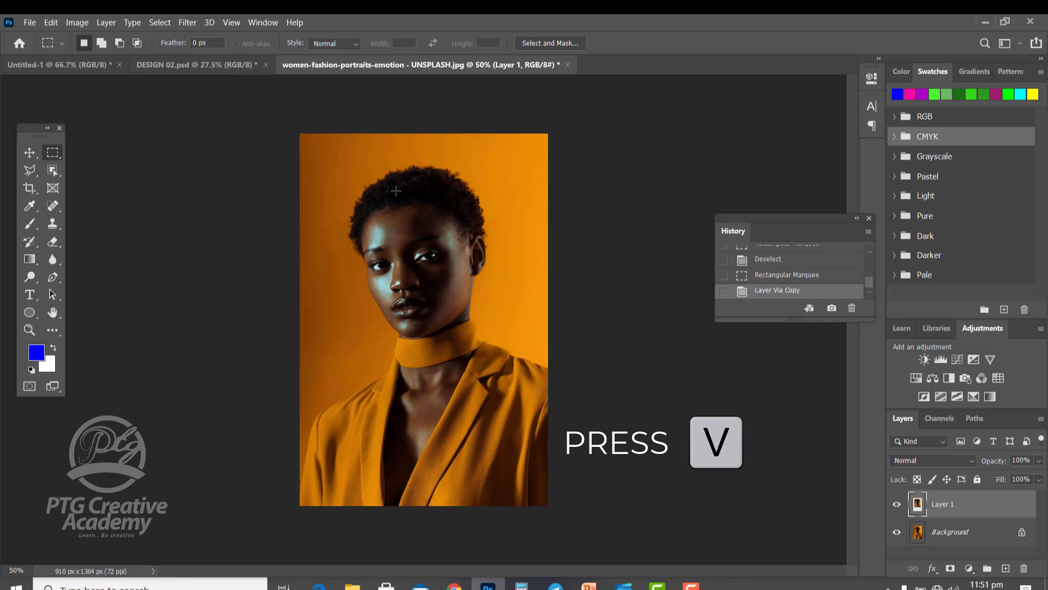
# Move the copied head-and-shoulders layer down and to the right, slightly past the photo's right edge, with the Move tool.
pyautogui.press('v')
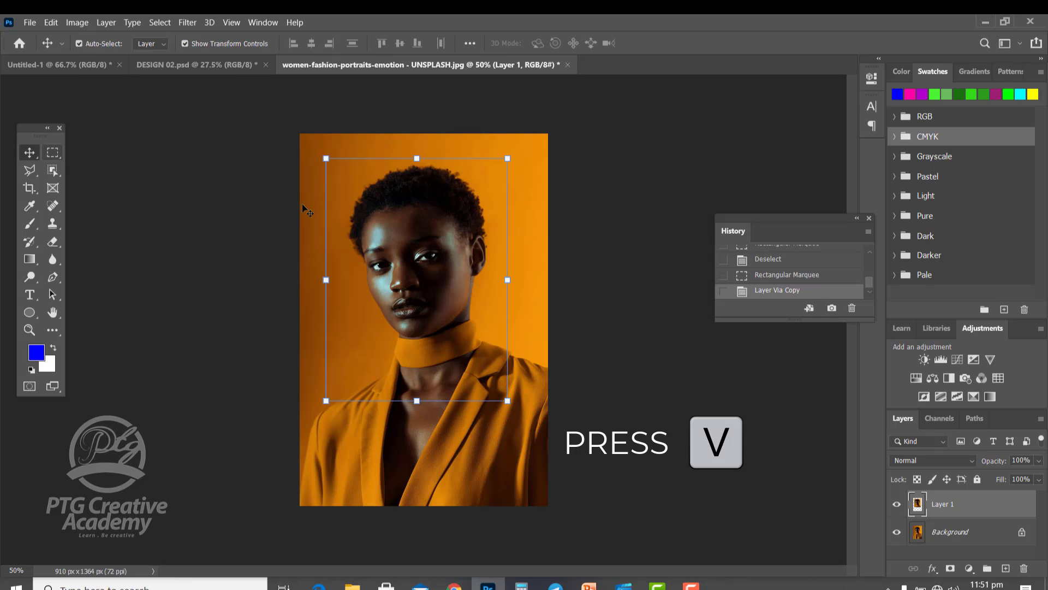
pyautogui.moveTo(400, 216); pyautogui.dragTo(393, 240)
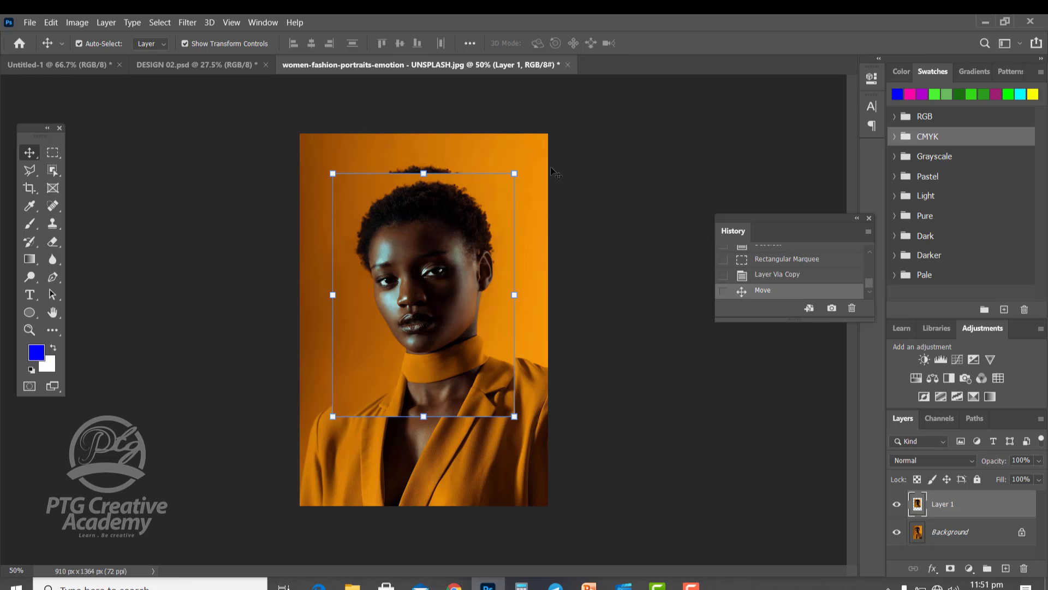
pyautogui.moveTo(457, 291)
pyautogui.mouseDown()
pyautogui.moveTo(453, 267)
pyautogui.moveTo(413, 278)
pyautogui.moveTo(483, 268)
pyautogui.moveTo(458, 270)
pyautogui.mouseUp()
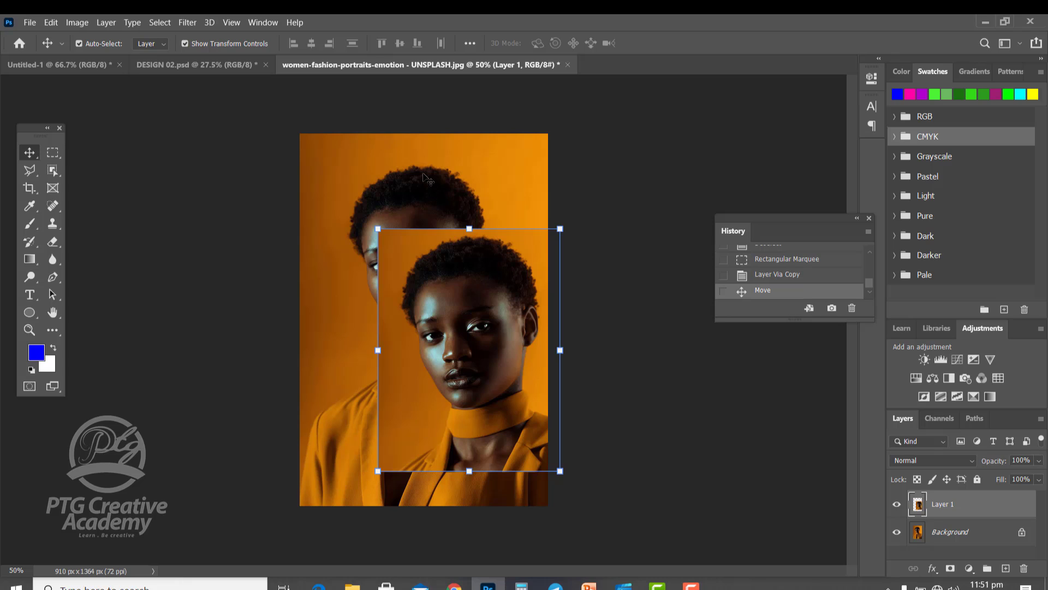
# Move the copied head-and-shoulders layer up and to the left until it nearly covers the woman's original head.
pyautogui.moveTo(455, 291); pyautogui.dragTo(420, 234)
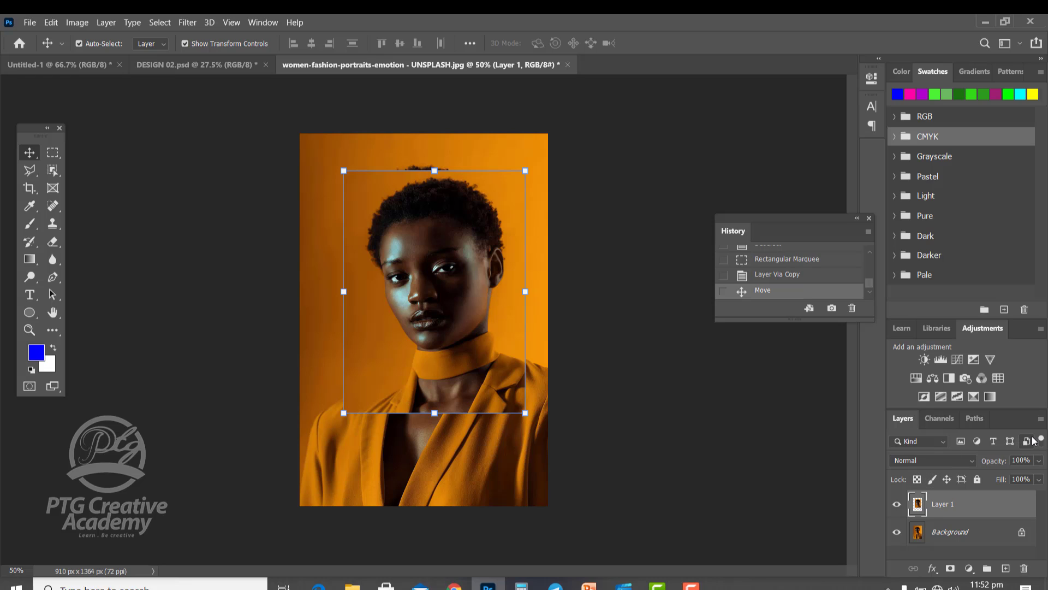
pyautogui.click(51, 150)
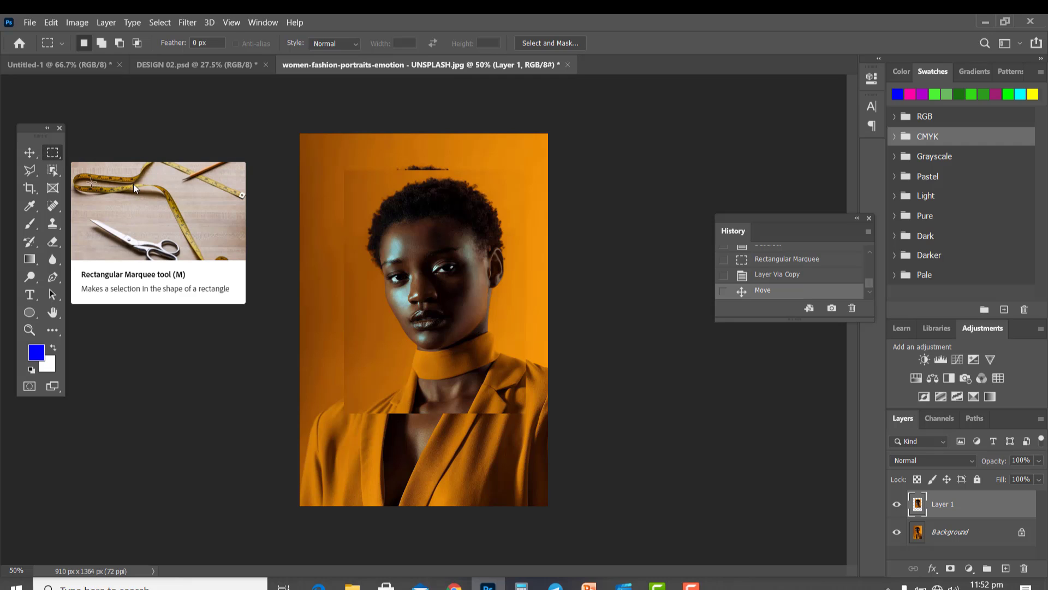
pyautogui.click(27, 153)
pyautogui.moveTo(423, 224)
pyautogui.mouseDown()
pyautogui.moveTo(378, 216)
pyautogui.moveTo(412, 208)
pyautogui.mouseUp()
pyautogui.moveTo(424, 245); pyautogui.dragTo(399, 242)
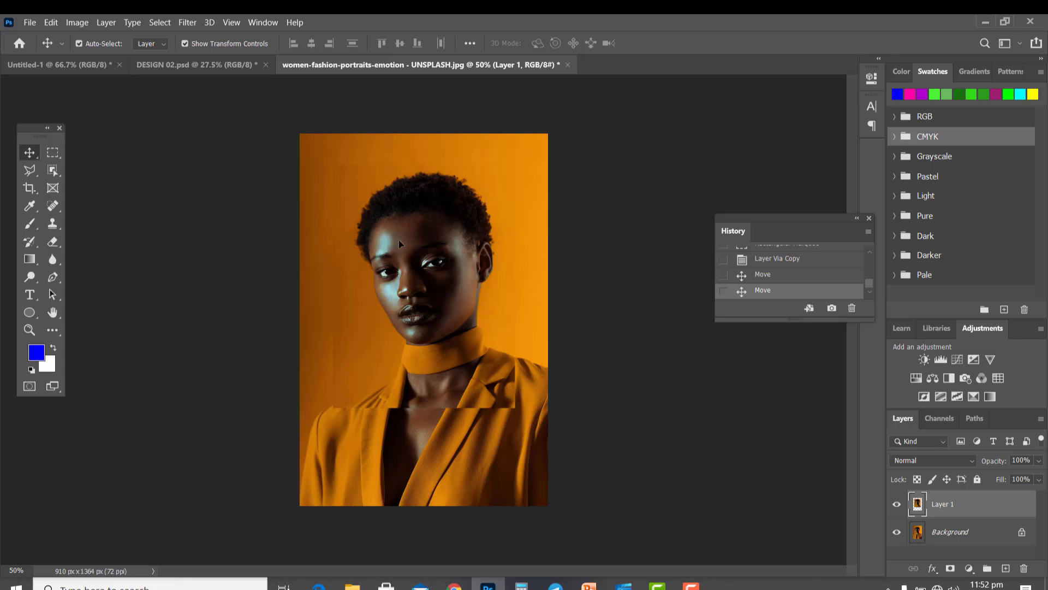
# Toggle the visibility of Layer 1 to compare the copied piece with the original photo beneath it.
pyautogui.click(895, 505)
pyautogui.click(896, 506)
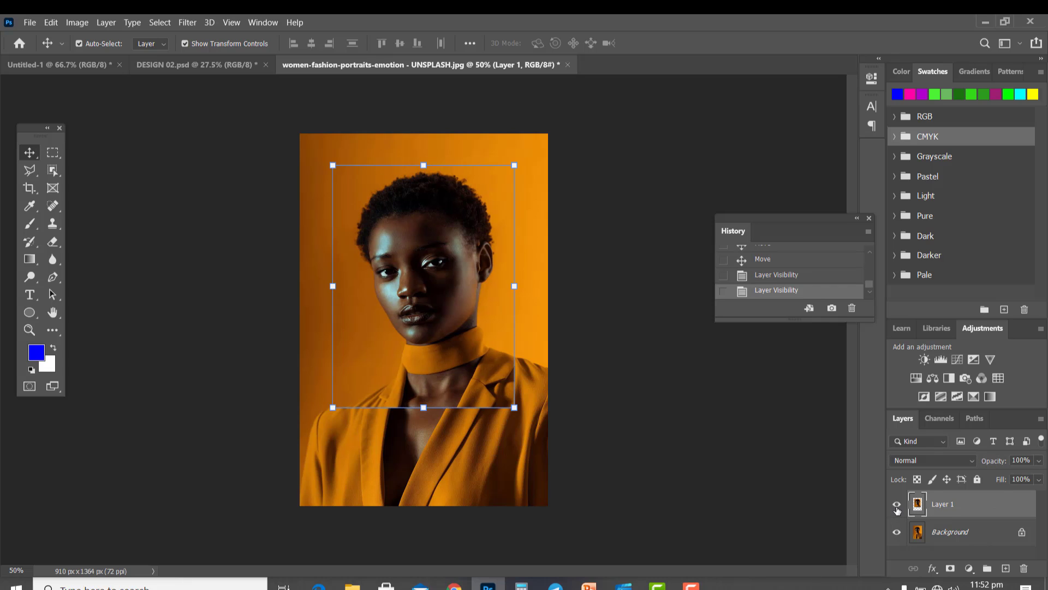
pyautogui.click(897, 508)
pyautogui.click(897, 505)
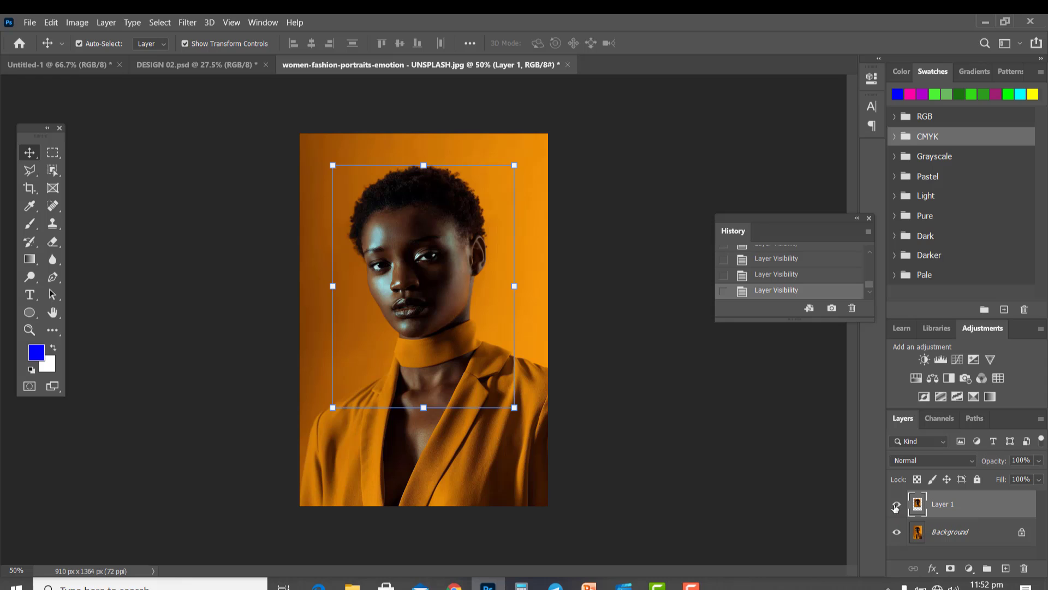
# Move Layer 1 to the photo's lower-right corner, slightly past the right edge, and hide the layer.
pyautogui.moveTo(407, 287); pyautogui.dragTo(466, 385)
pyautogui.click(896, 505)
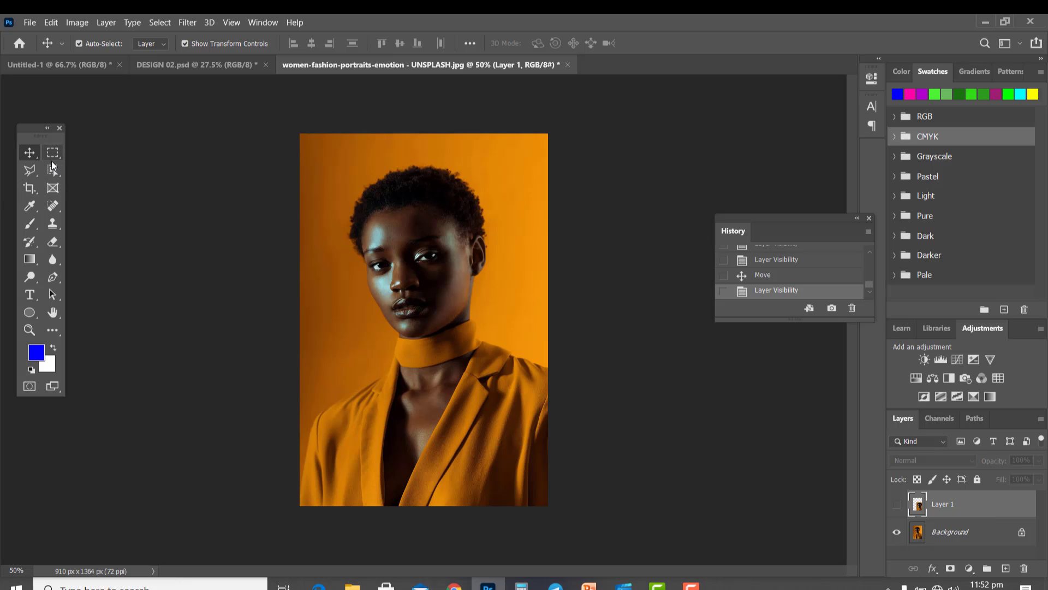
pyautogui.click(897, 505)
pyautogui.click(897, 505)
pyautogui.click(897, 505)
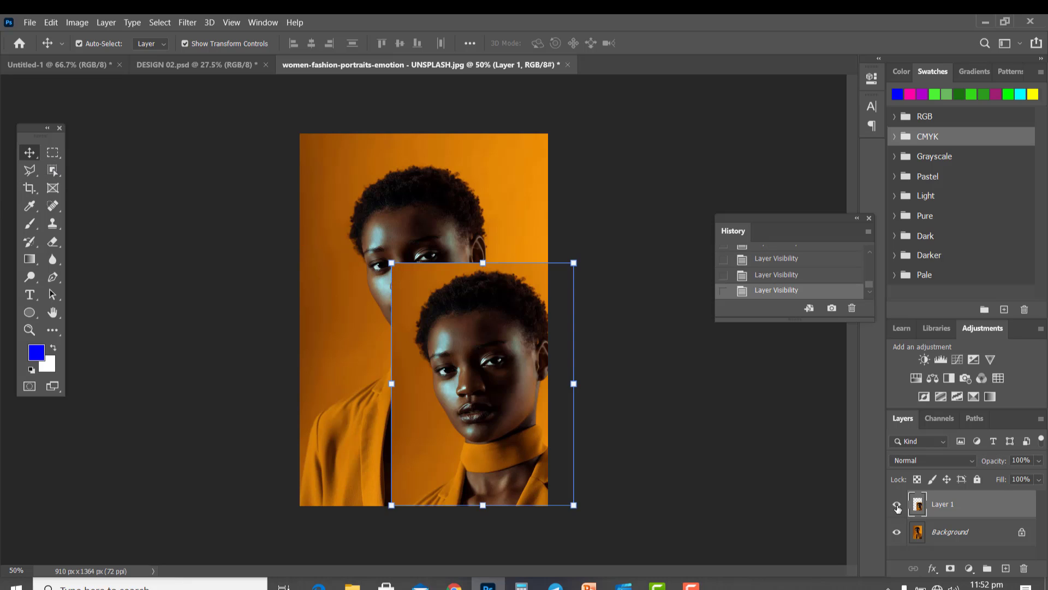
pyautogui.click(897, 505)
pyautogui.click(897, 505)
pyautogui.click(897, 505)
pyautogui.click(897, 506)
pyautogui.click(897, 506)
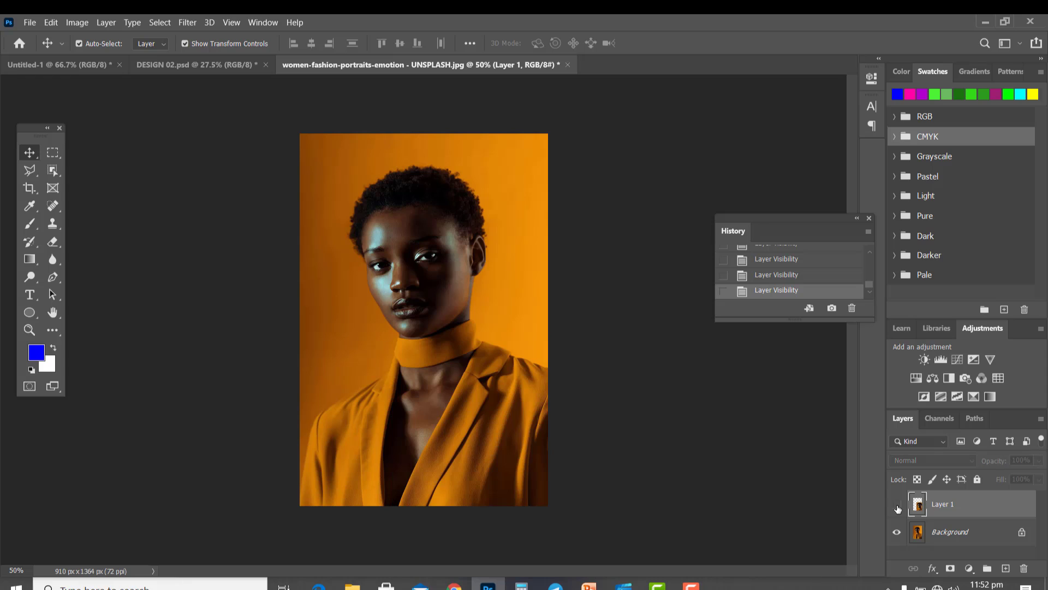
# Draw a circular selection with the Elliptical Marquee tool and reposition it to centre on the woman's head and neck.
pyautogui.click(53, 153)
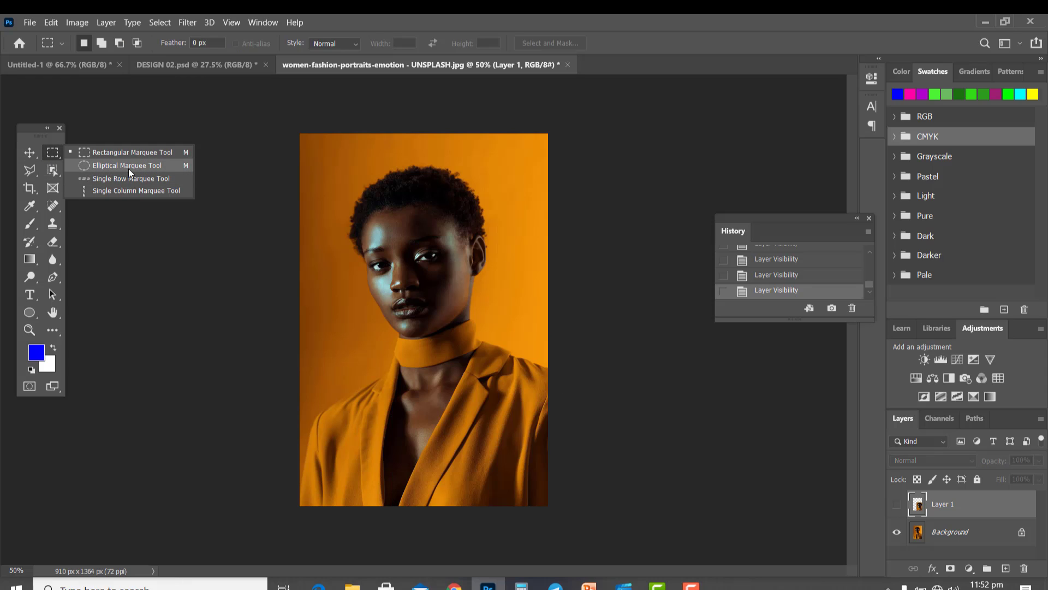
pyautogui.click(99, 163)
pyautogui.moveTo(343, 165); pyautogui.dragTo(572, 418)
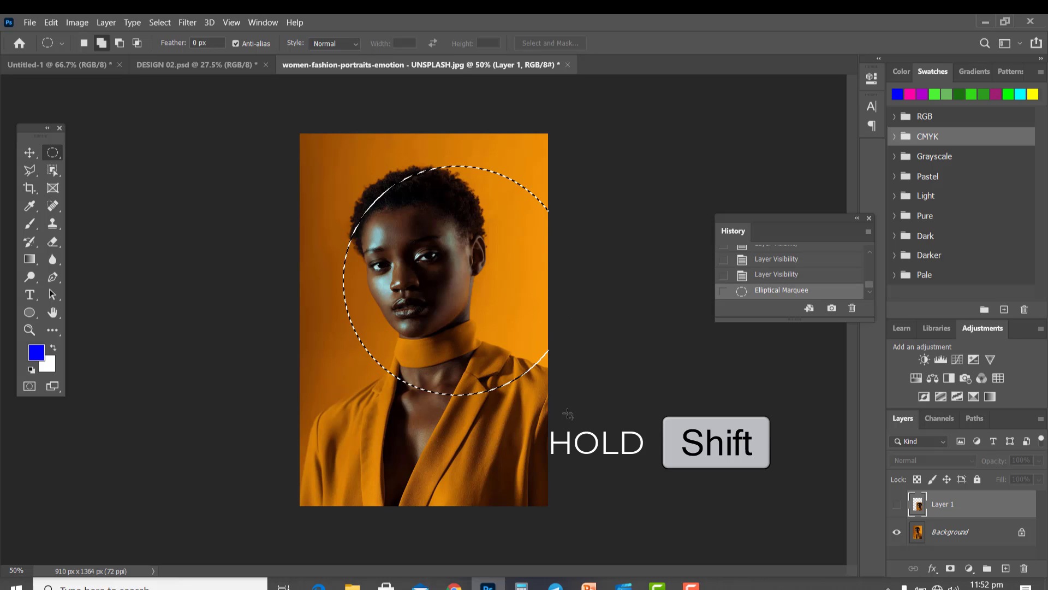
pyautogui.moveTo(480, 276); pyautogui.dragTo(444, 263)
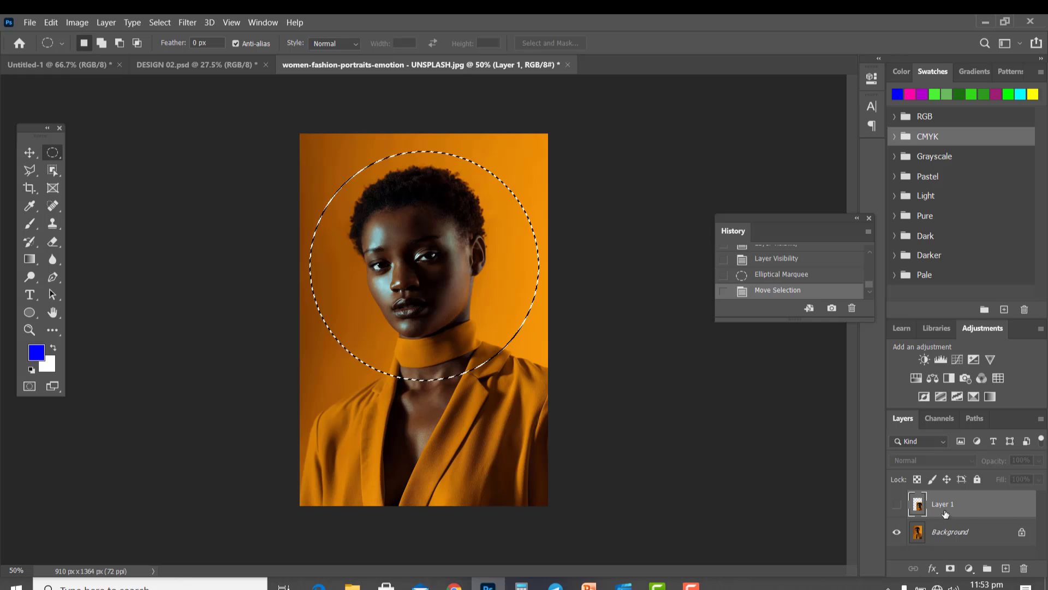
# Copy the circular selection from the Background layer to a new layer with Layer Via Copy, keeping Layer 1 hidden.
pyautogui.click(978, 536)
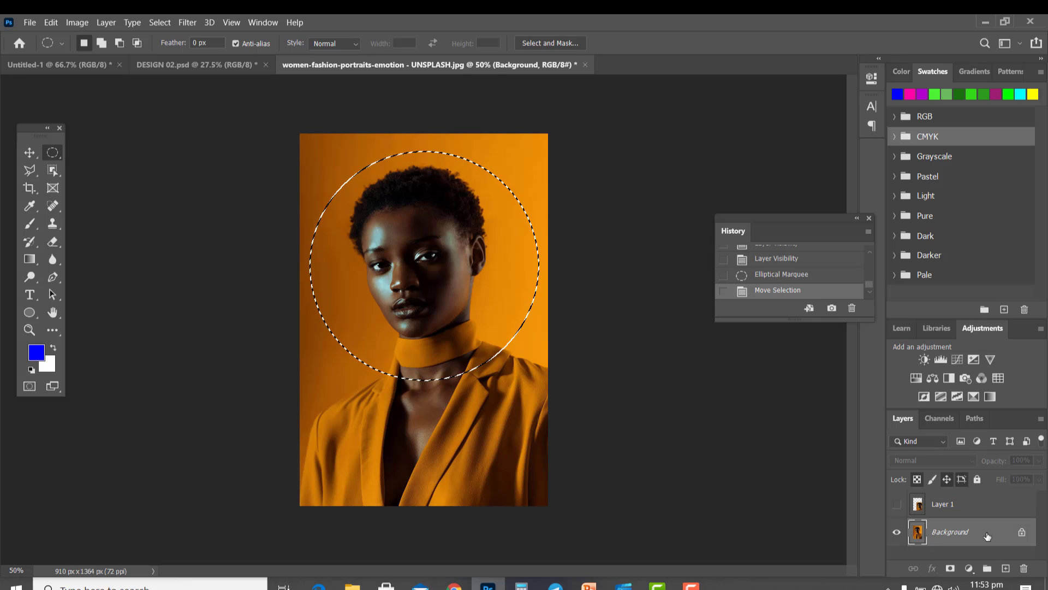
pyautogui.click(897, 505)
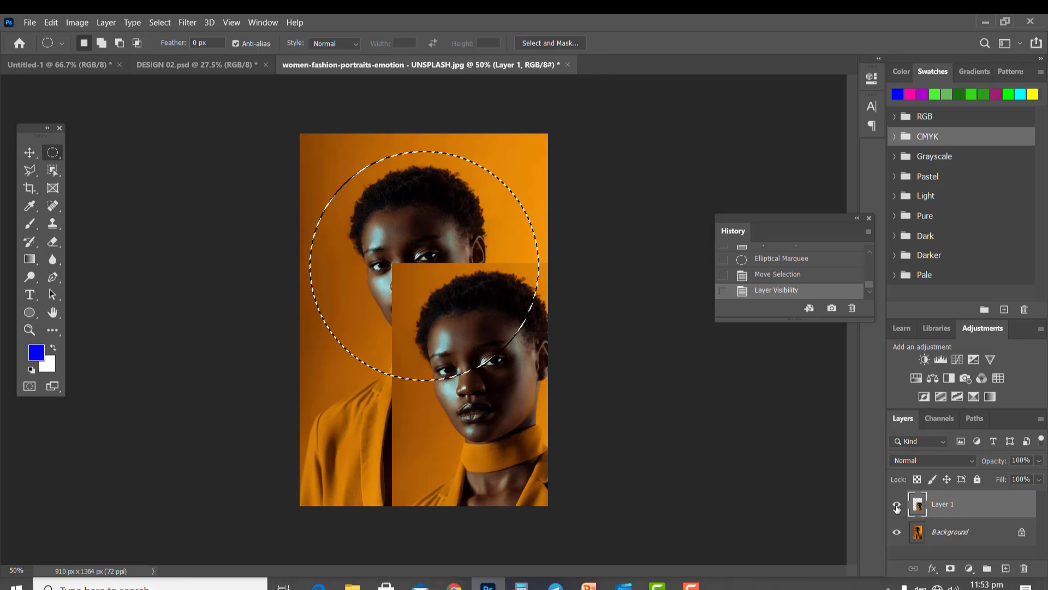
pyautogui.click(897, 505)
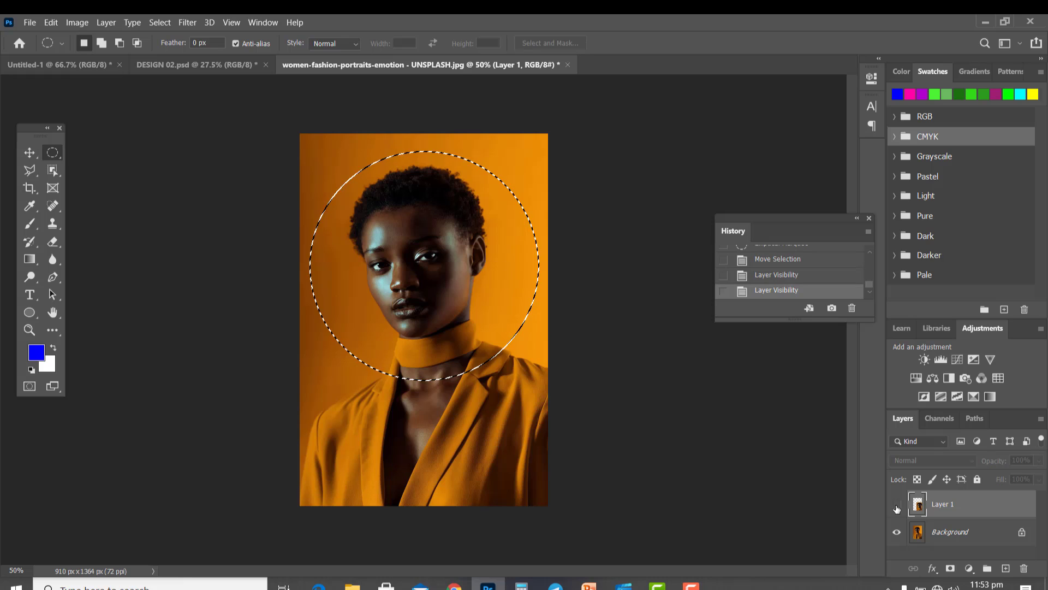
pyautogui.click(972, 531)
pyautogui.rightClick(424, 258)
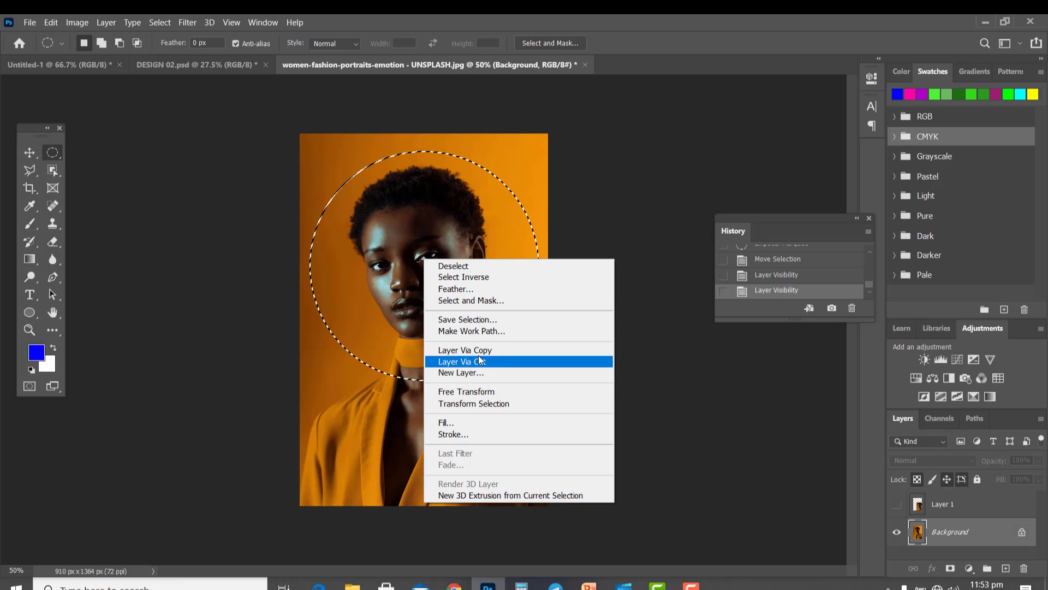
pyautogui.click(470, 354)
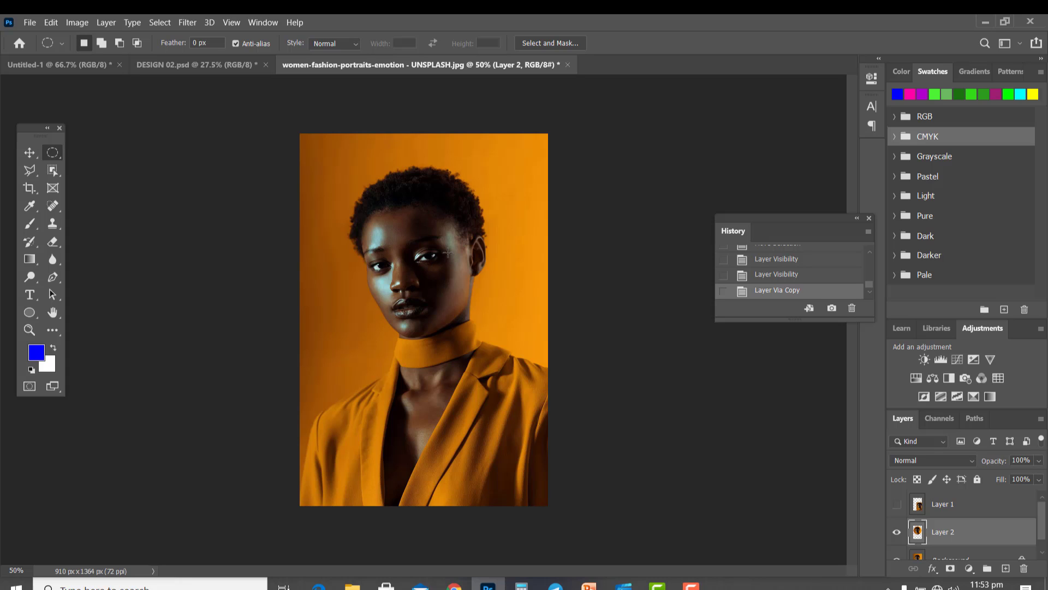
# Move the copied circular head piece to the lower part of the photo, slightly left, and hide Layer 2.
pyautogui.press('v')
pyautogui.moveTo(440, 220); pyautogui.dragTo(391, 410)
pyautogui.click(896, 532)
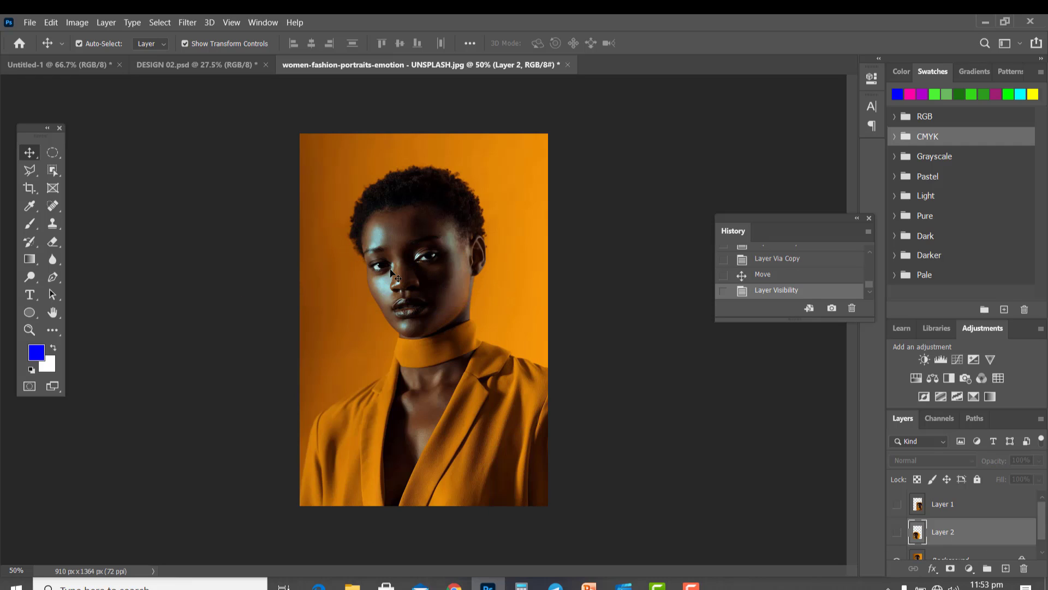
# Place a Single Row Marquee selection across the photo at the woman's chin and make the Background layer active.
pyautogui.click(51, 155)
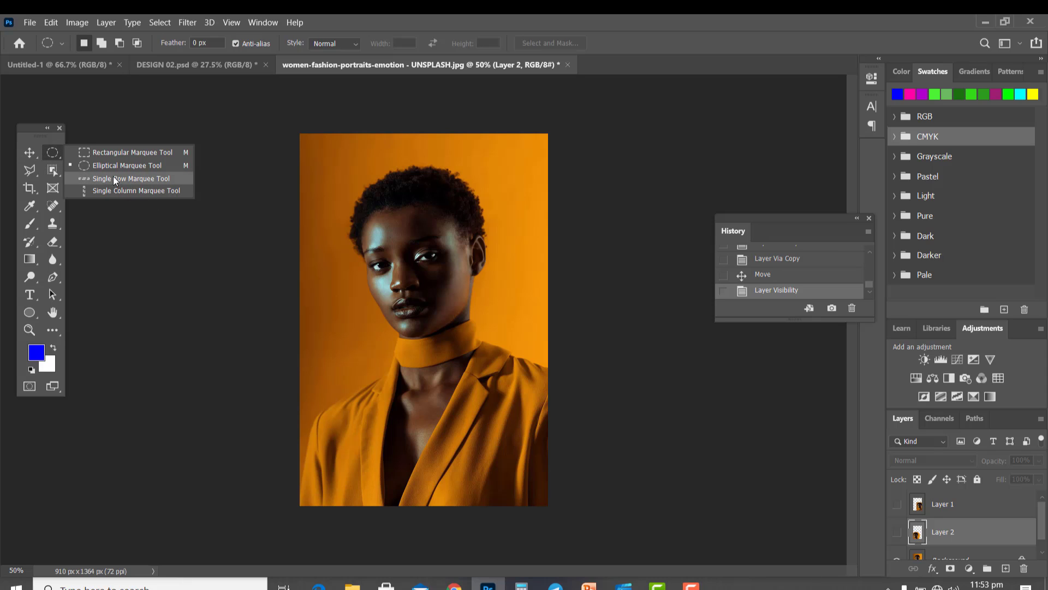
pyautogui.click(104, 179)
pyautogui.click(464, 334)
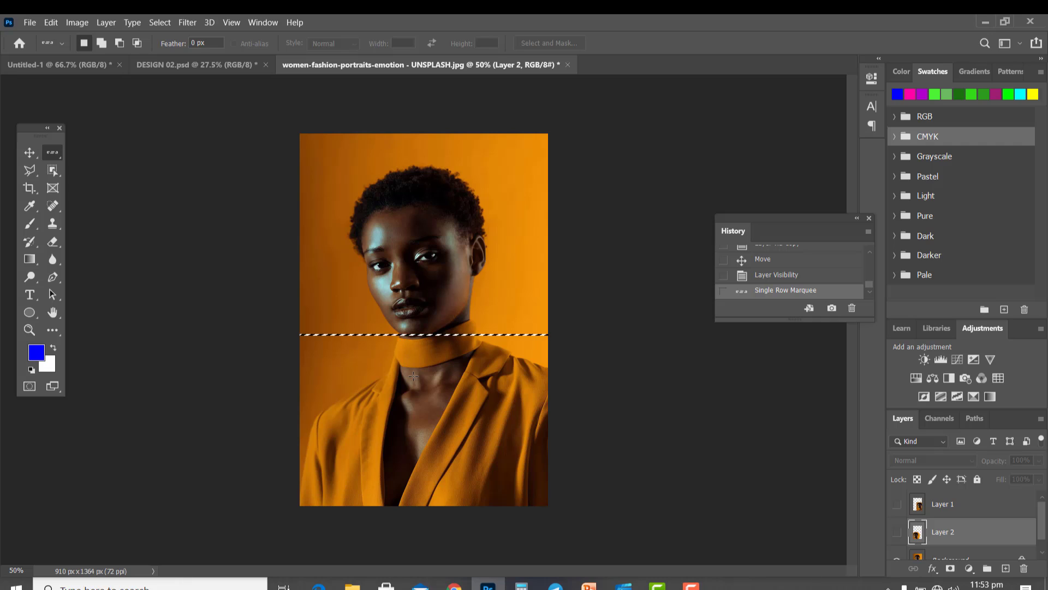
pyautogui.scroll(-1, 987, 529)
pyautogui.click(989, 547)
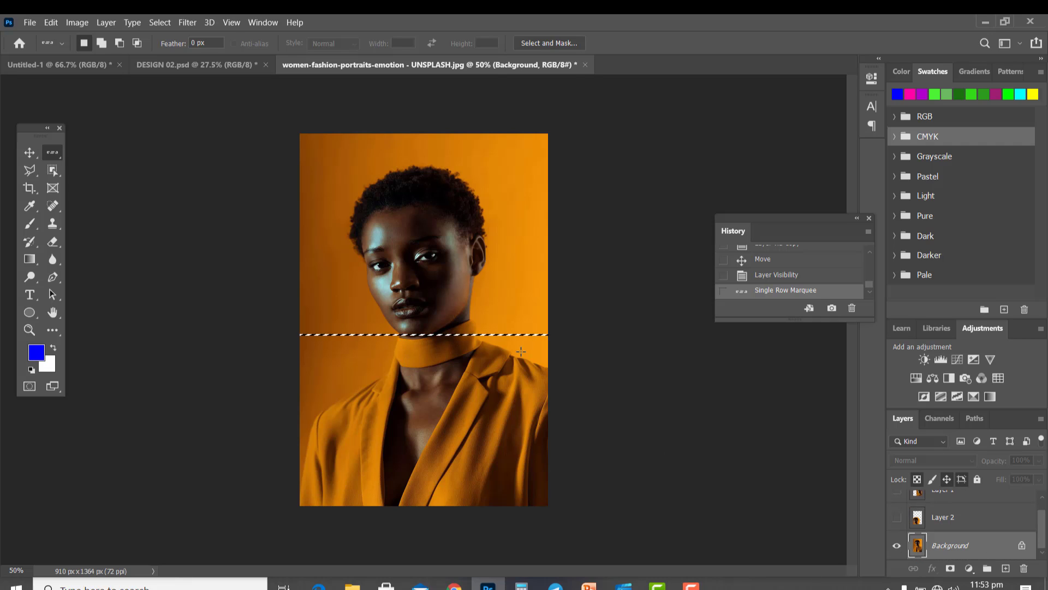
# Replace the row selection with a Single Column Marquee selection running vertically through the woman's face.
pyautogui.rightClick(49, 147)
pyautogui.click(94, 191)
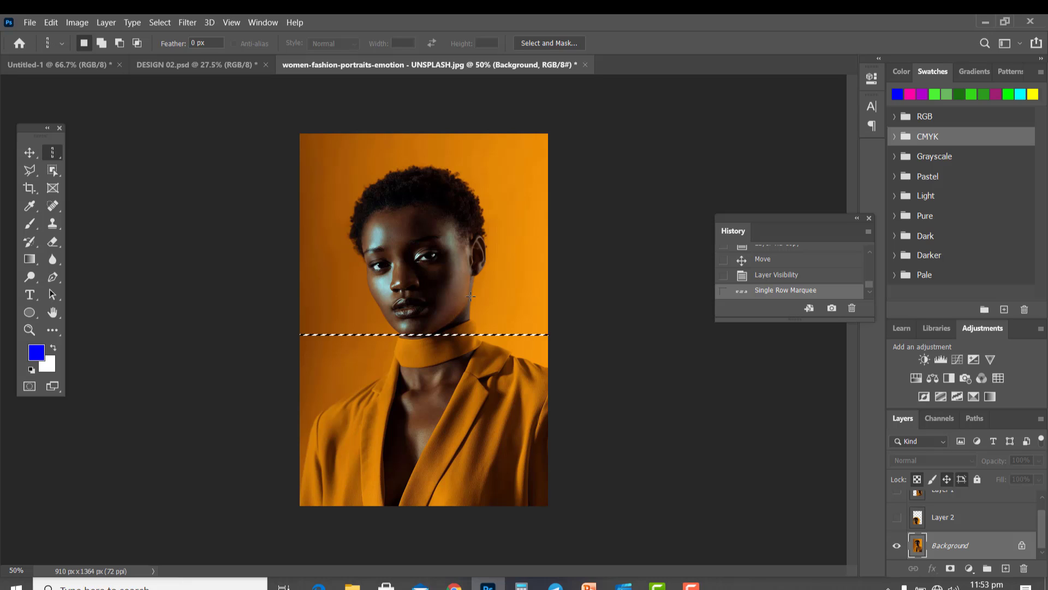
pyautogui.click(442, 284)
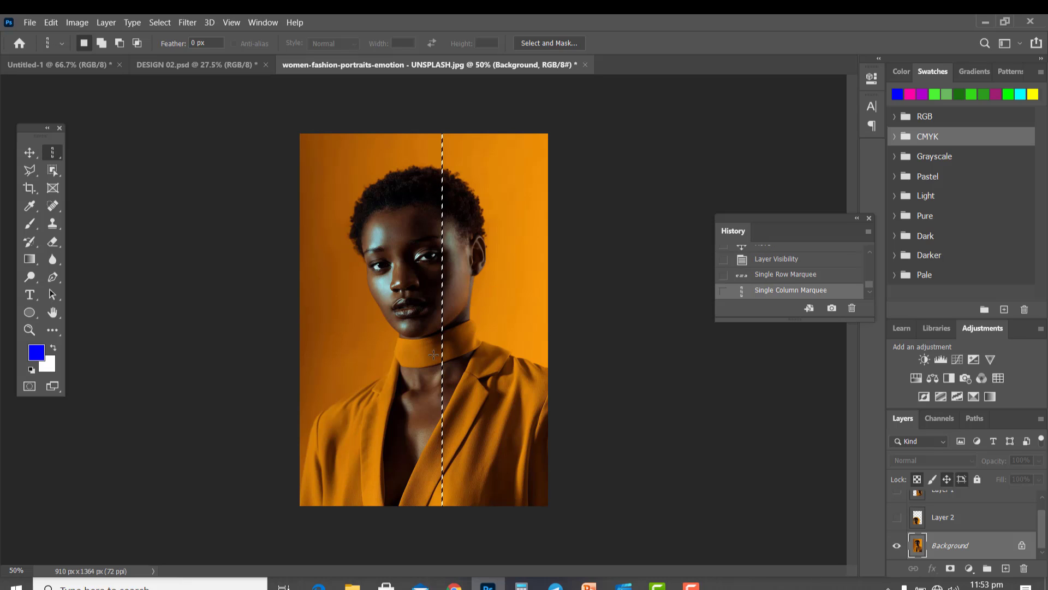